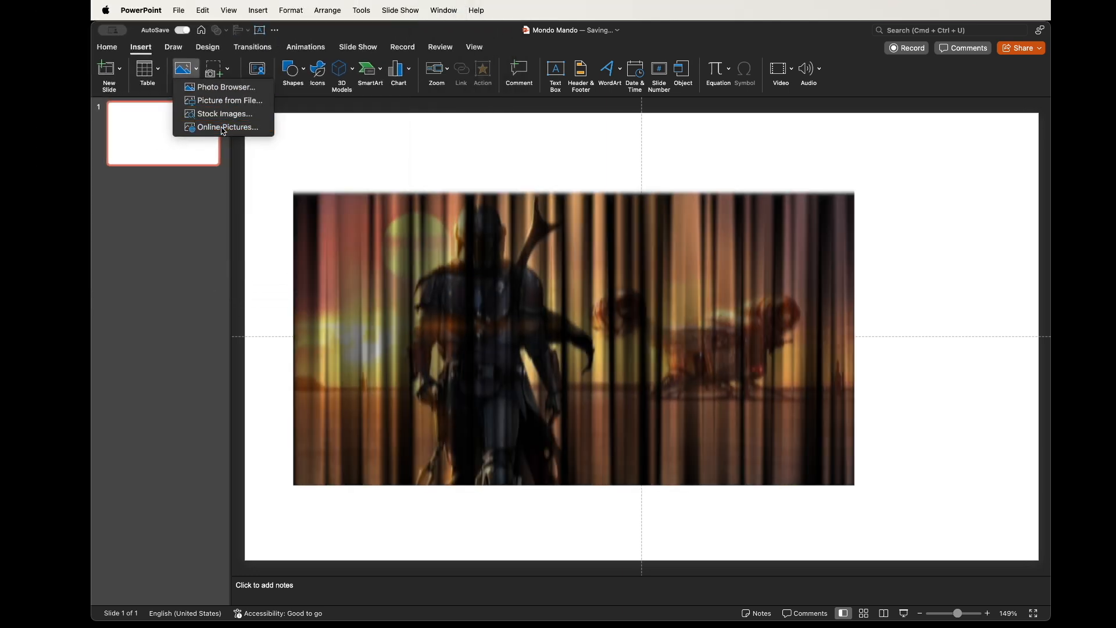
Open the online pictures search and search for "Mandalorian concept"
click(224, 127)
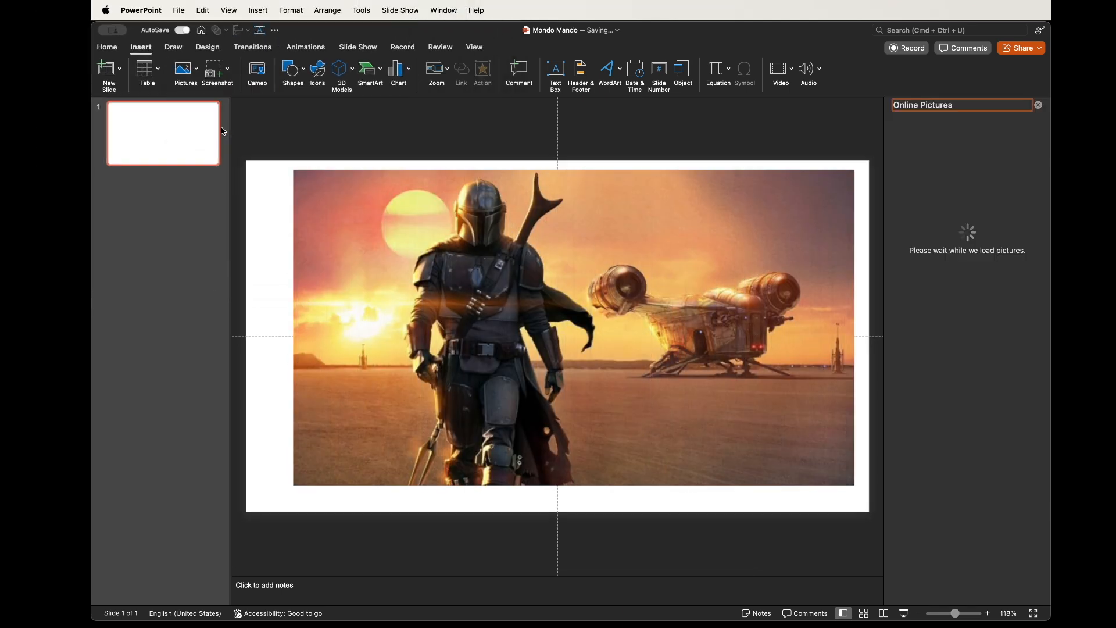
text(mandalor)
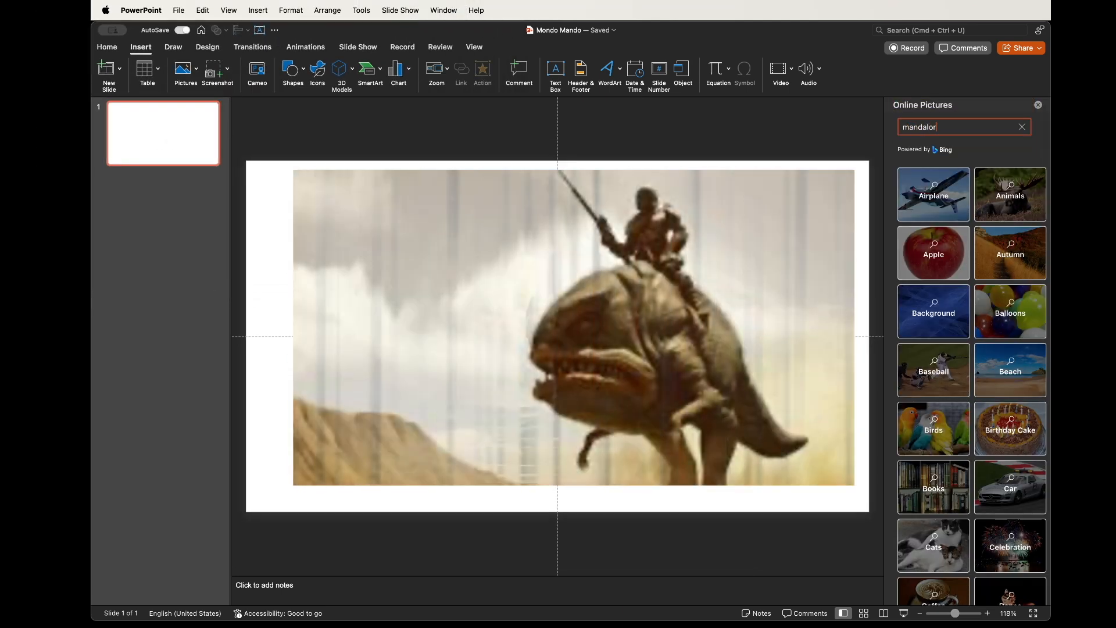
text(ian concept art)
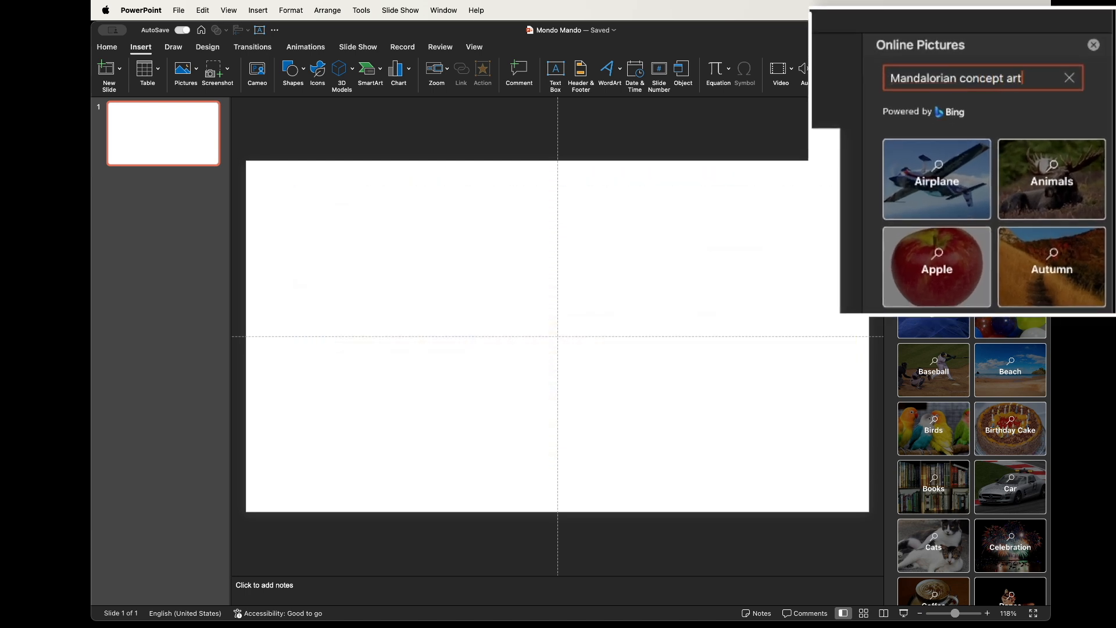
key(Return)
Select several of the Mandalorian concept images in the results and insert them into the presentation
click(952, 283)
scroll(952, 283, down, 10)
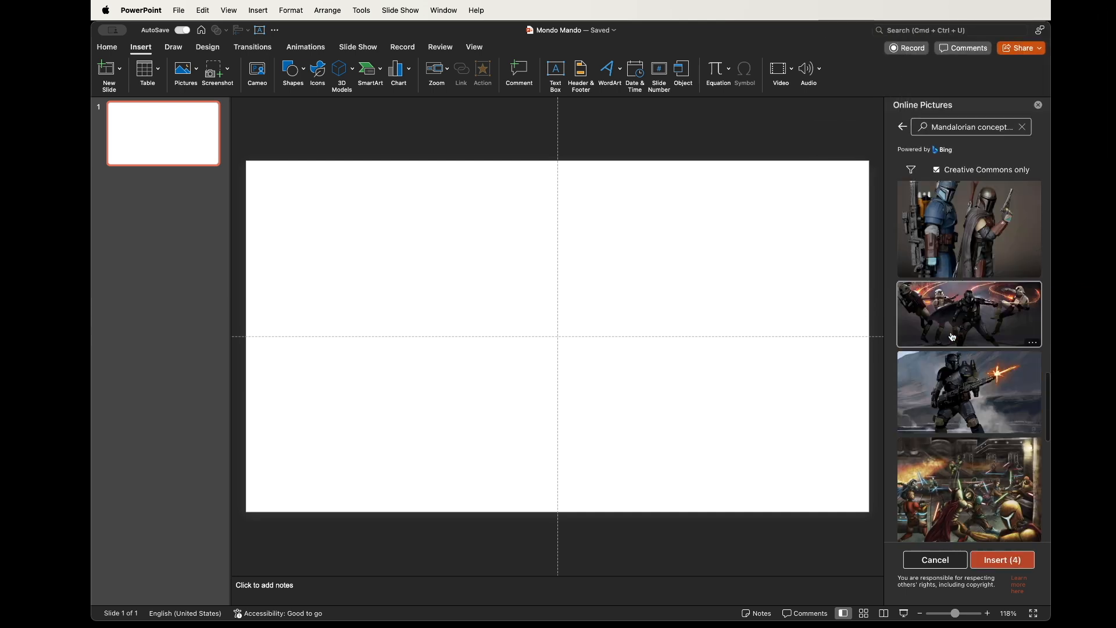
scroll(954, 360, down, 10)
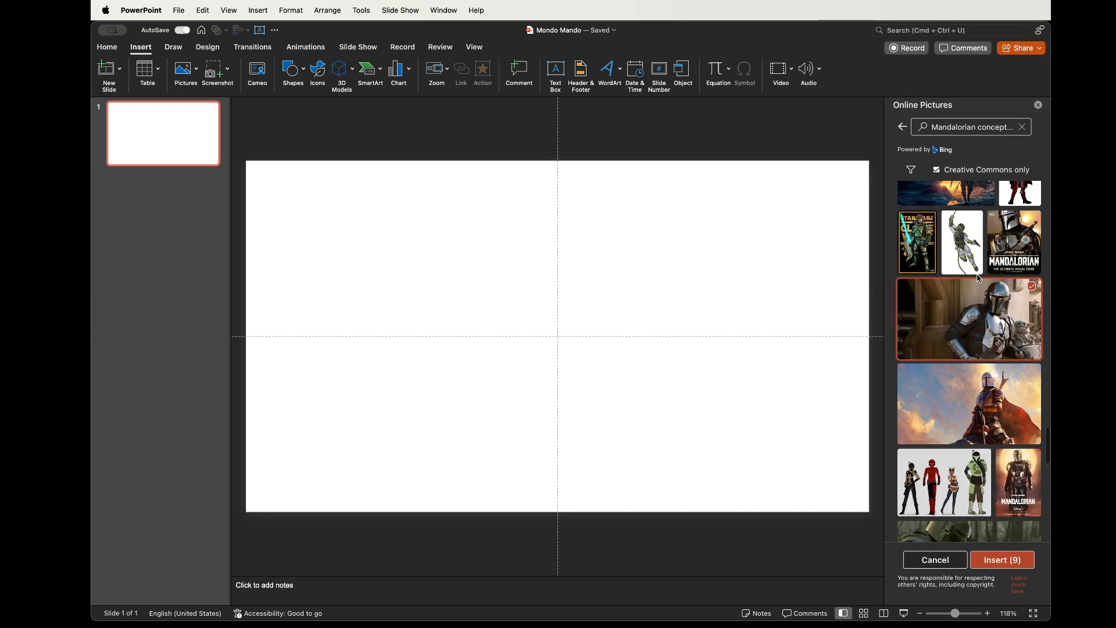
click(969, 289)
scroll(969, 289, down, 5)
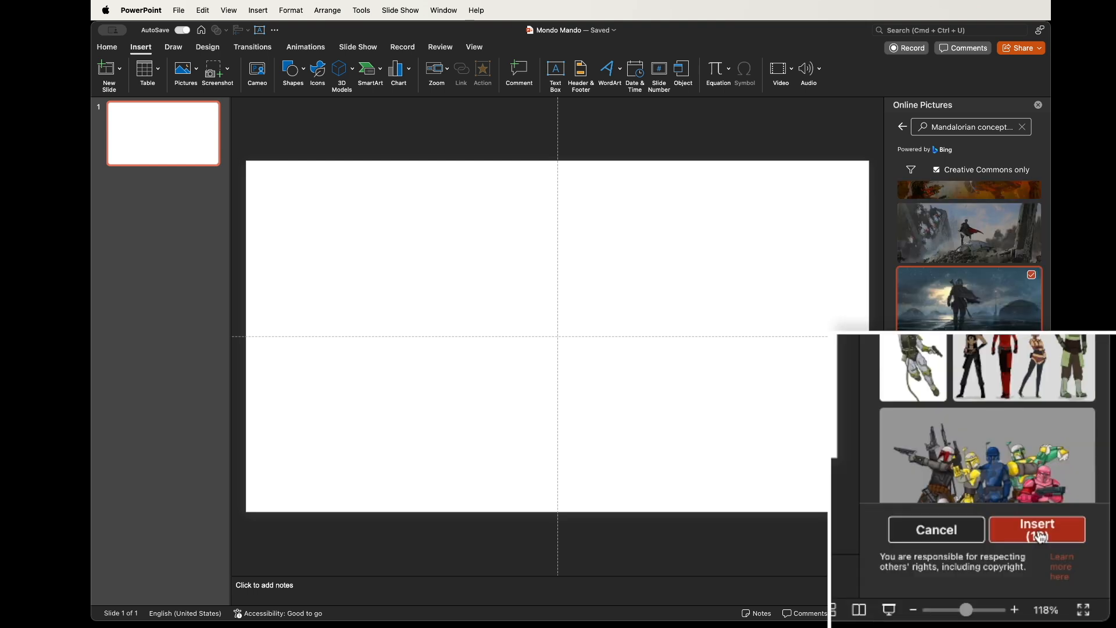
click(1004, 564)
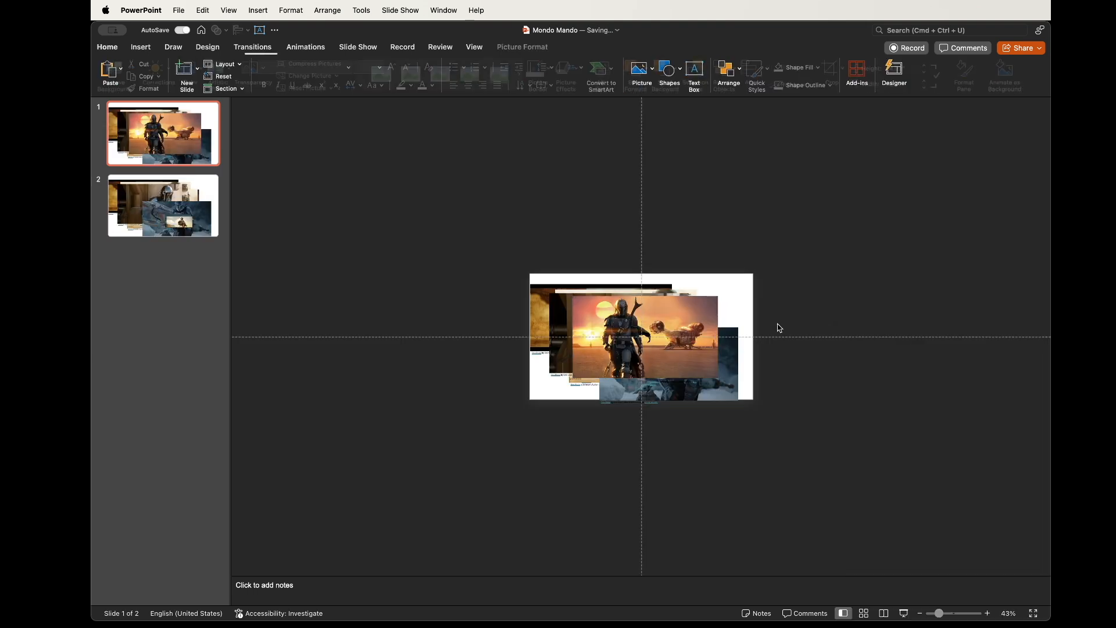
Select the extra stacked pictures on slide 1 and delete them
drag(632, 340, 830, 299)
drag(475, 256, 768, 438)
key(Delete)
Move the remaining picture to the slide's top-left corner and enlarge it to fill the whole slide
click(852, 308)
drag(852, 309, 613, 324)
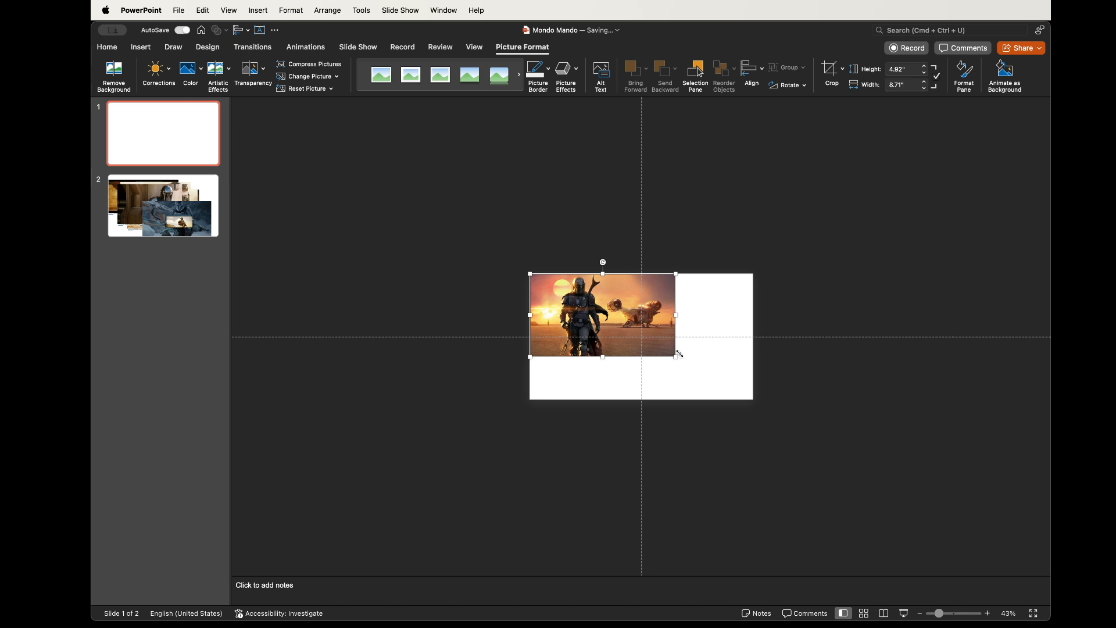
drag(679, 354, 754, 400)
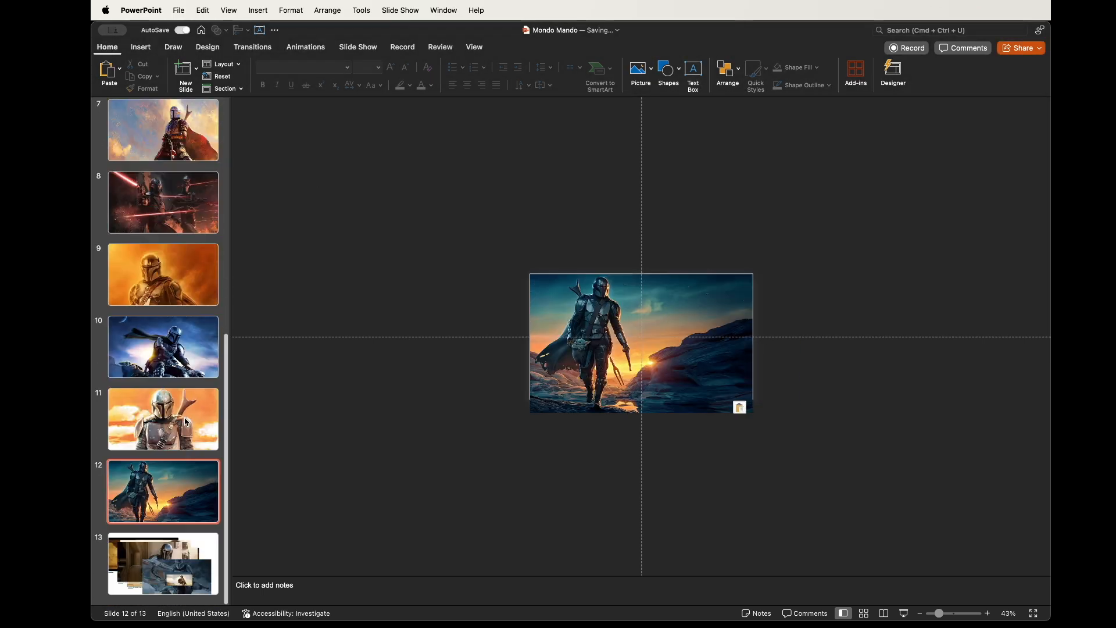
Apply the Random Bars transition to the first slide
scroll(156, 599, up, 5)
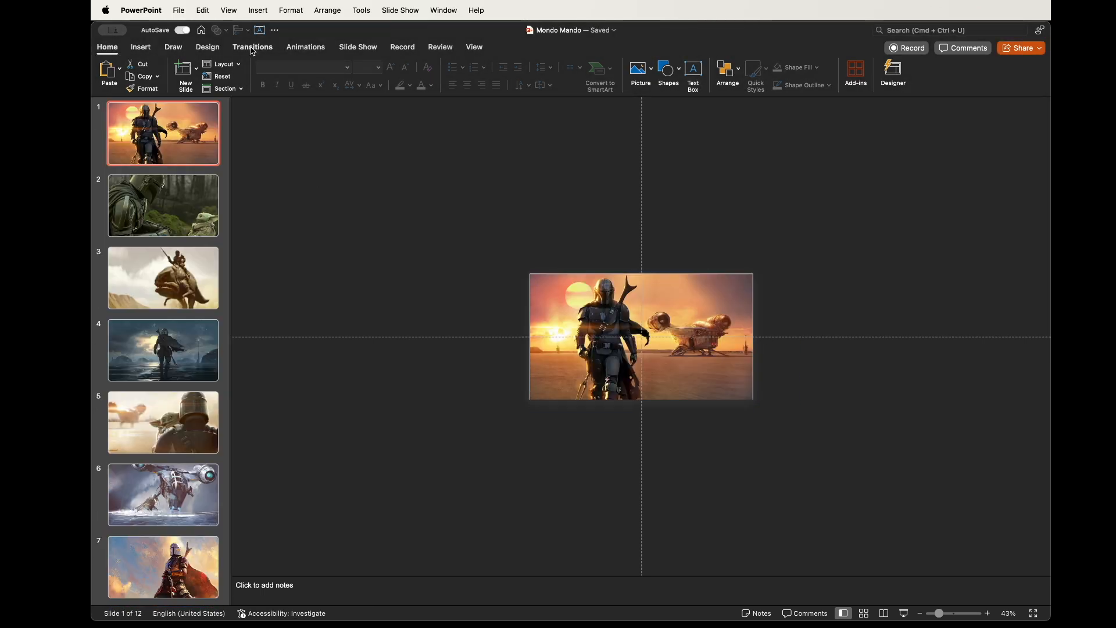
click(253, 47)
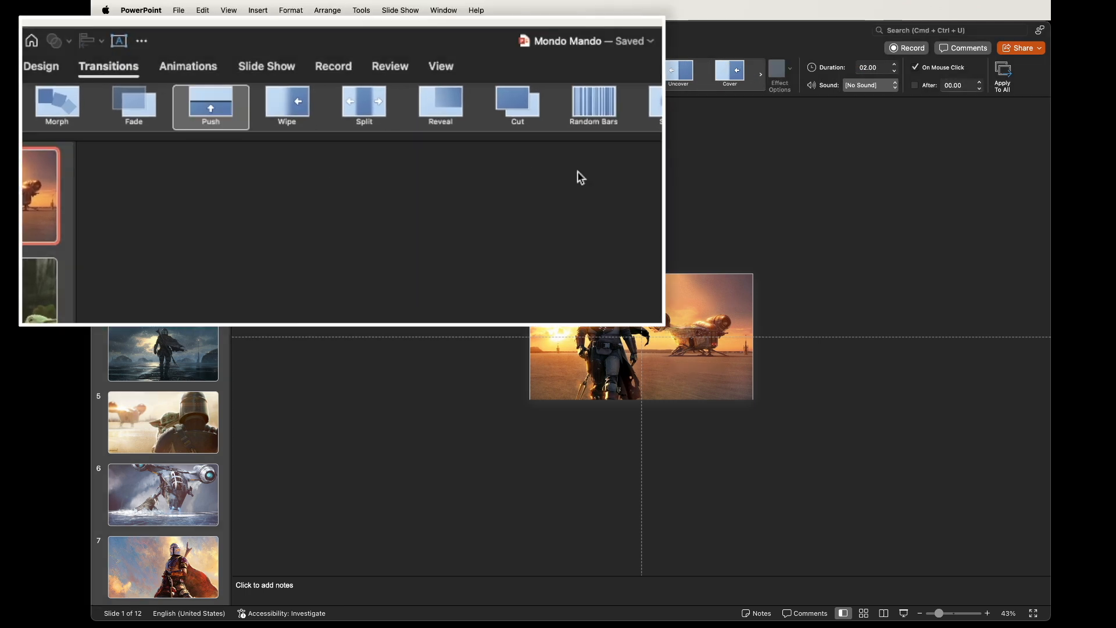
click(594, 103)
Set the transition duration to 00.80 seconds and apply the transition to all slides
click(876, 67)
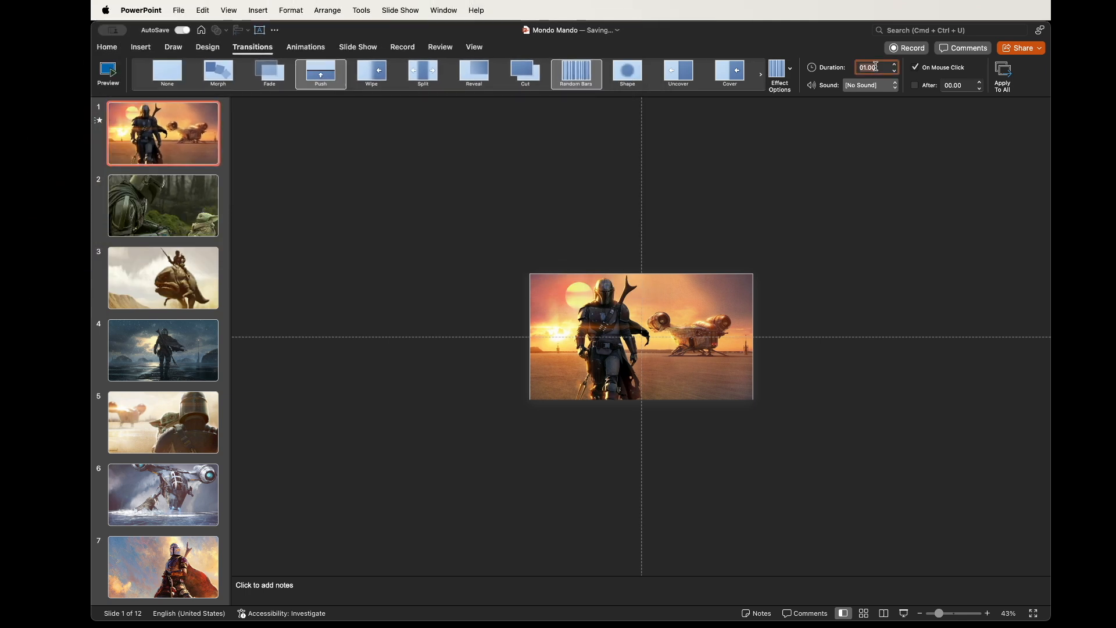
text(.80)
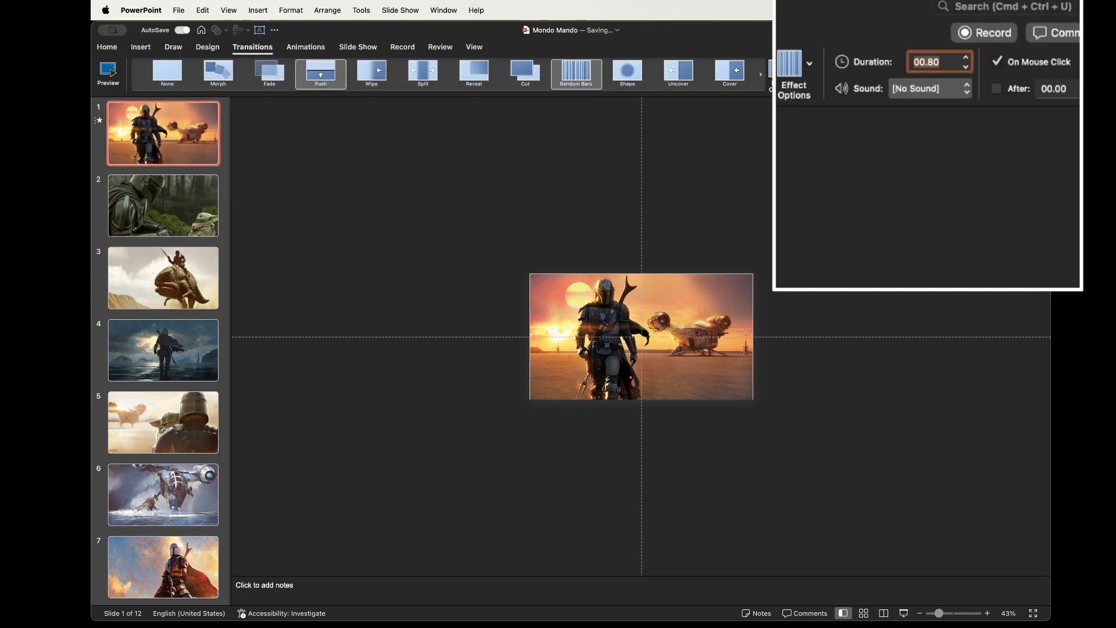
click(437, 212)
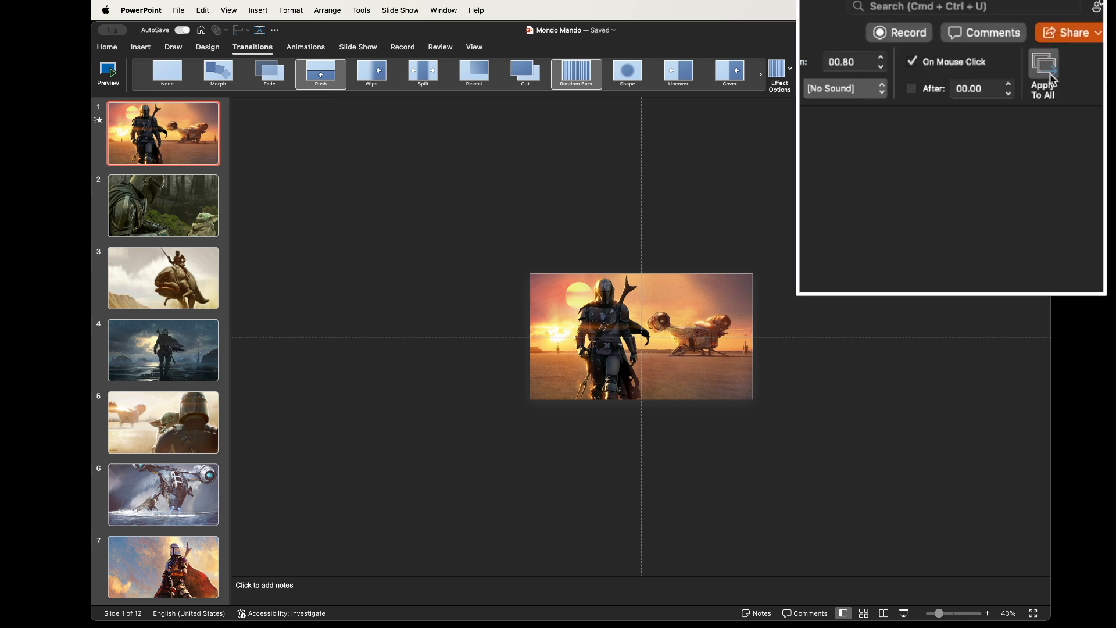
click(1003, 75)
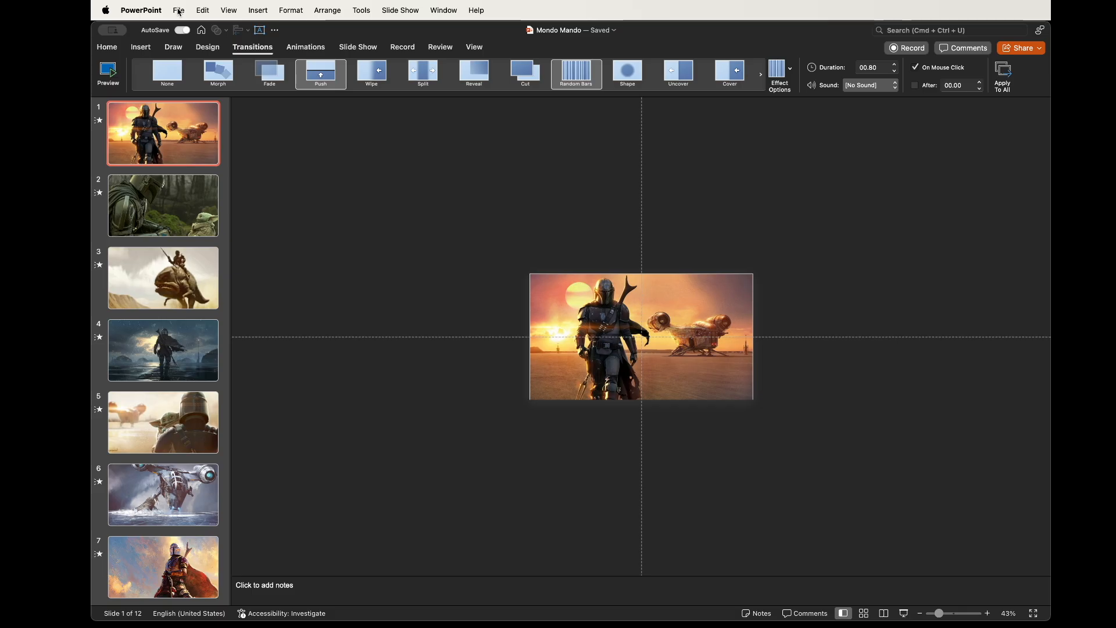
Start exporting the presentation and choose MP4 as the file format
click(179, 11)
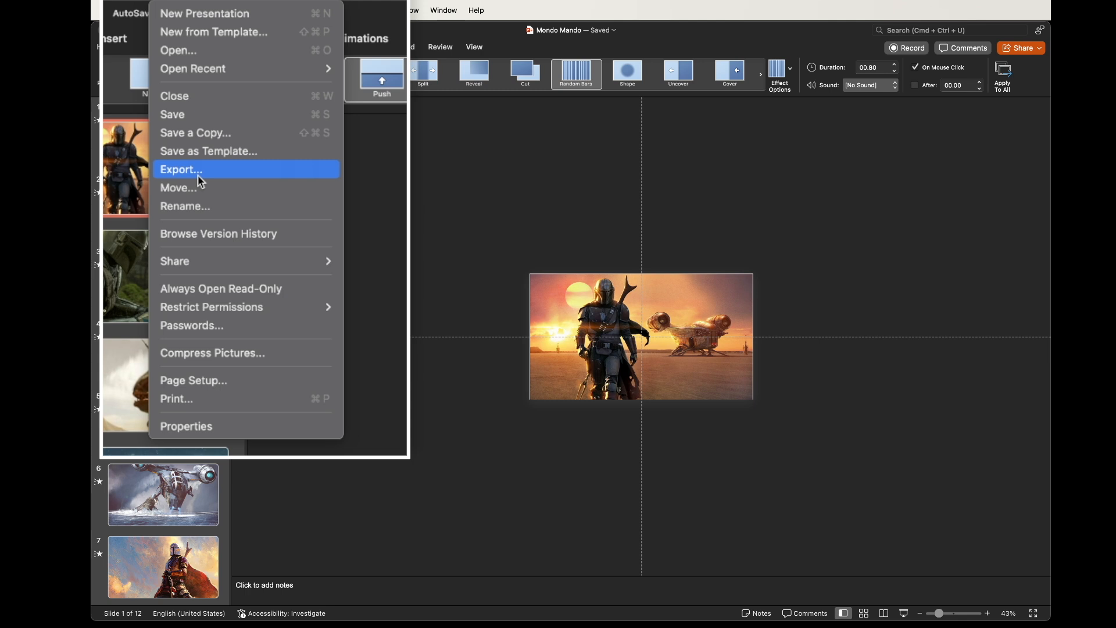
click(199, 175)
click(547, 412)
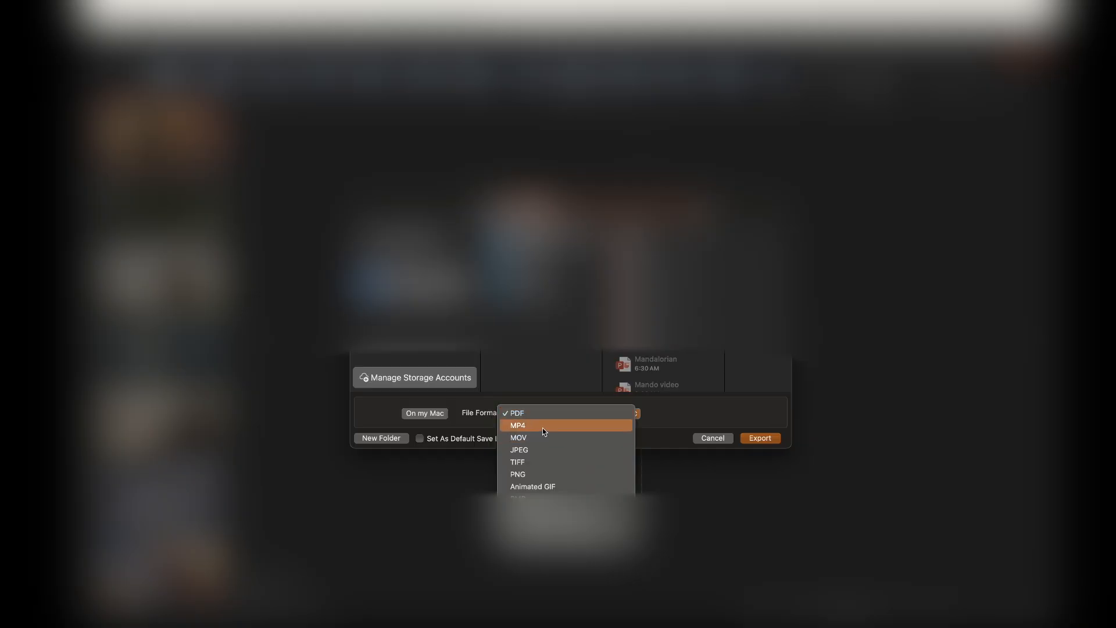
click(543, 428)
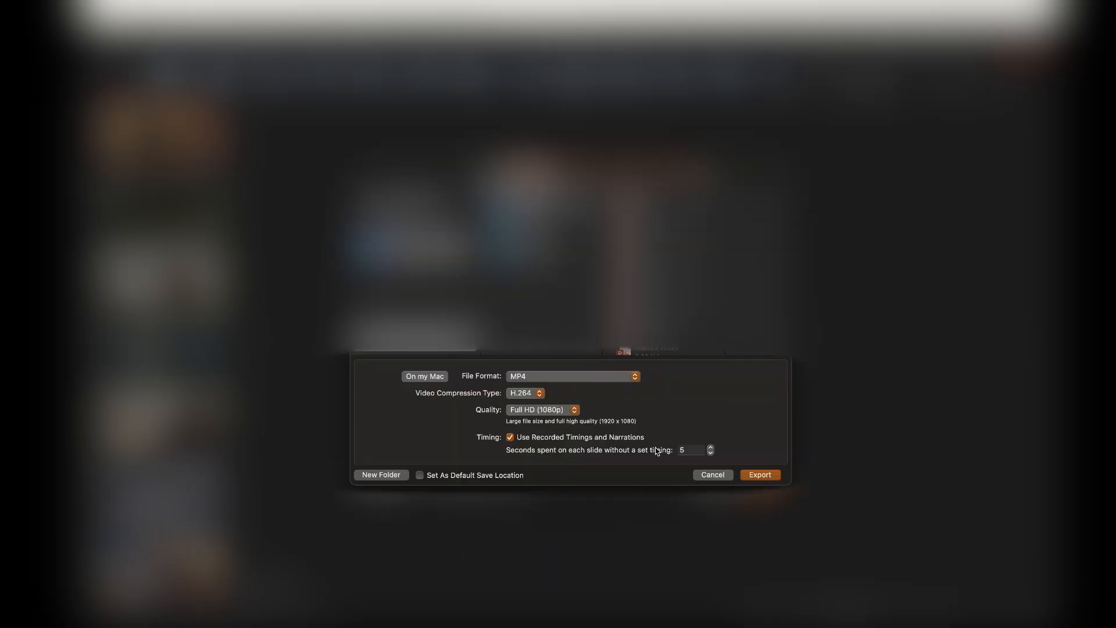
Set the seconds spent on each slide without a set timing to 0 and export the video
click(695, 451)
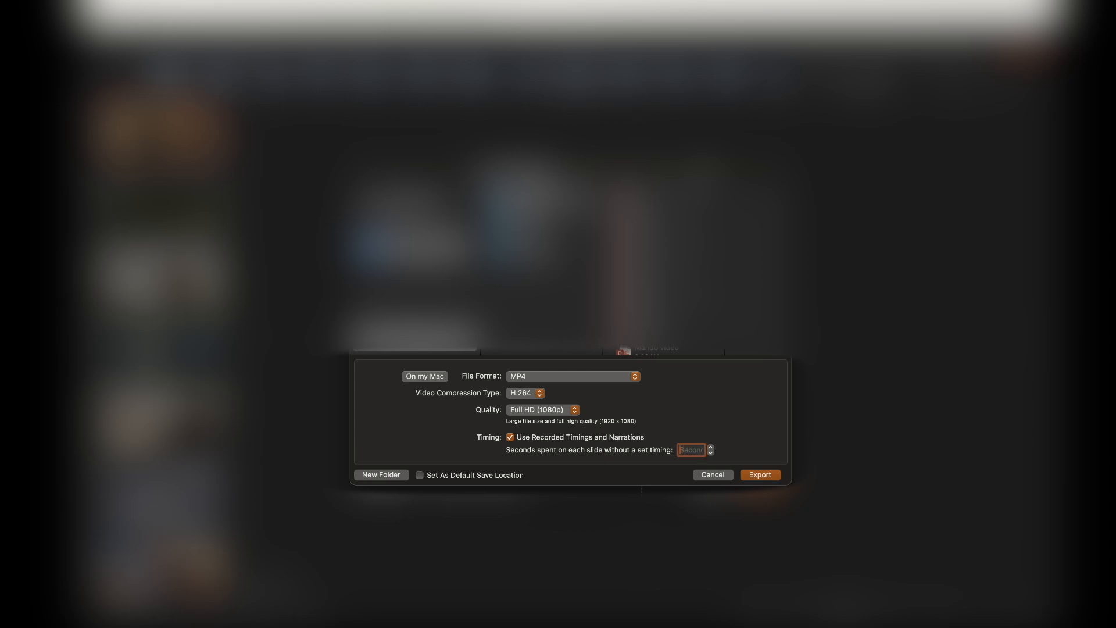
text(0)
click(751, 476)
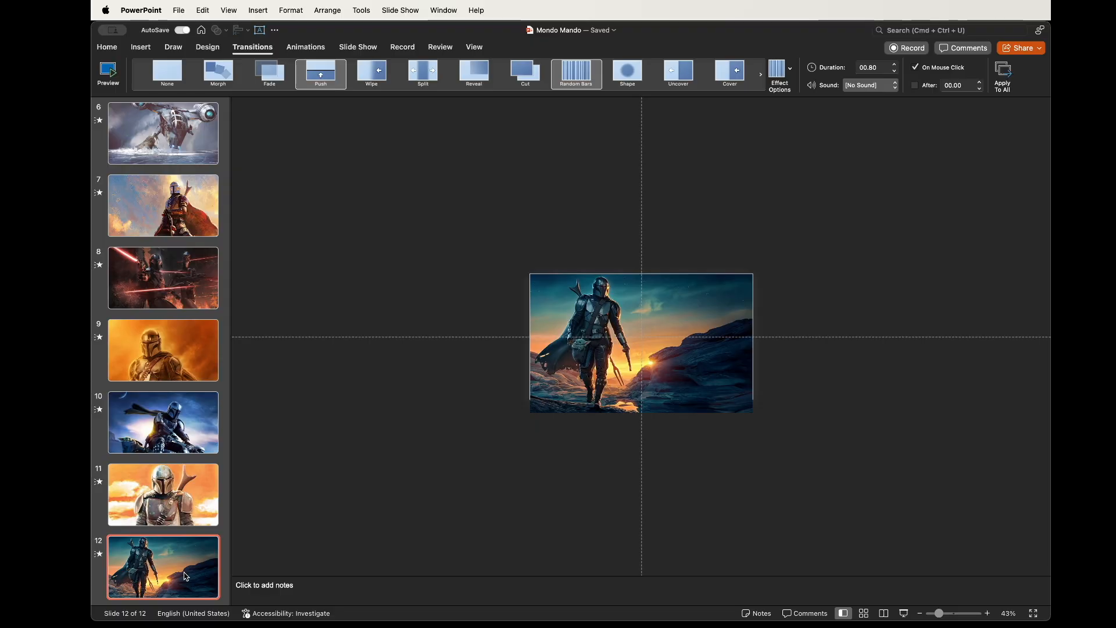
key(Return)
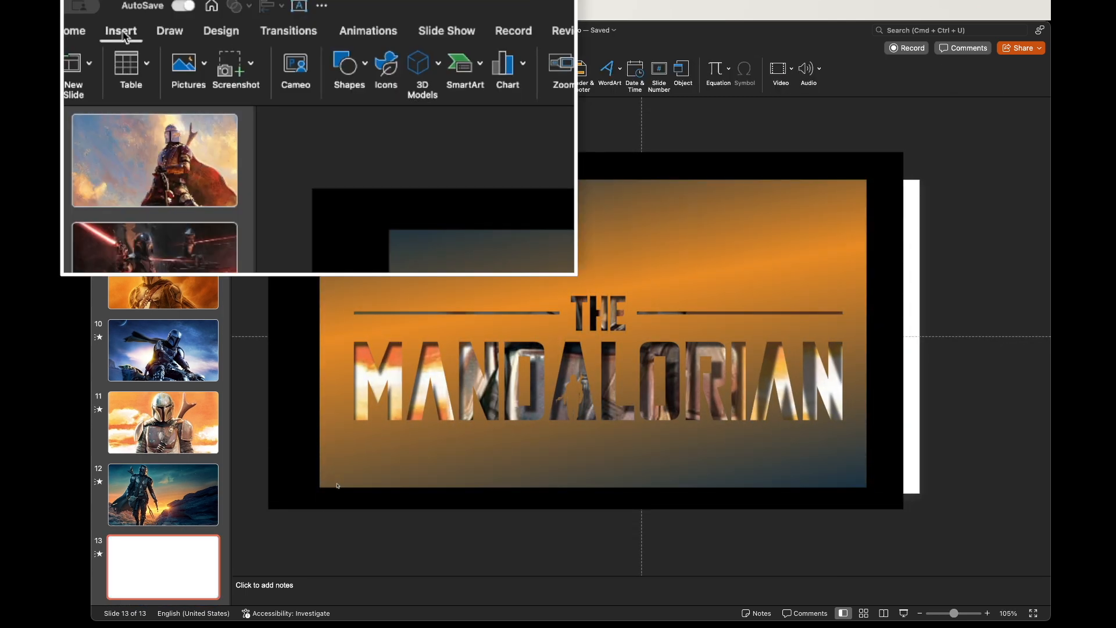
Draw a rectangle covering the whole of slide 13 and paste the copied picture onto the slide
click(352, 64)
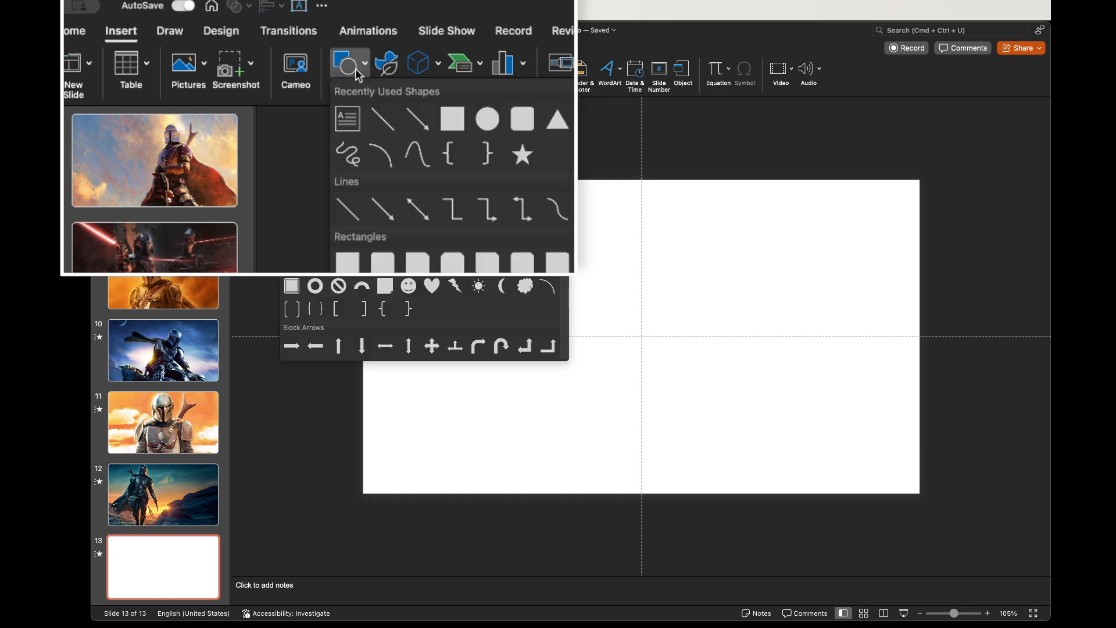
click(453, 119)
drag(364, 181, 918, 492)
key(cmd+v)
Open the rectangle's format pane and give the rectangle a gradient fill
click(674, 299)
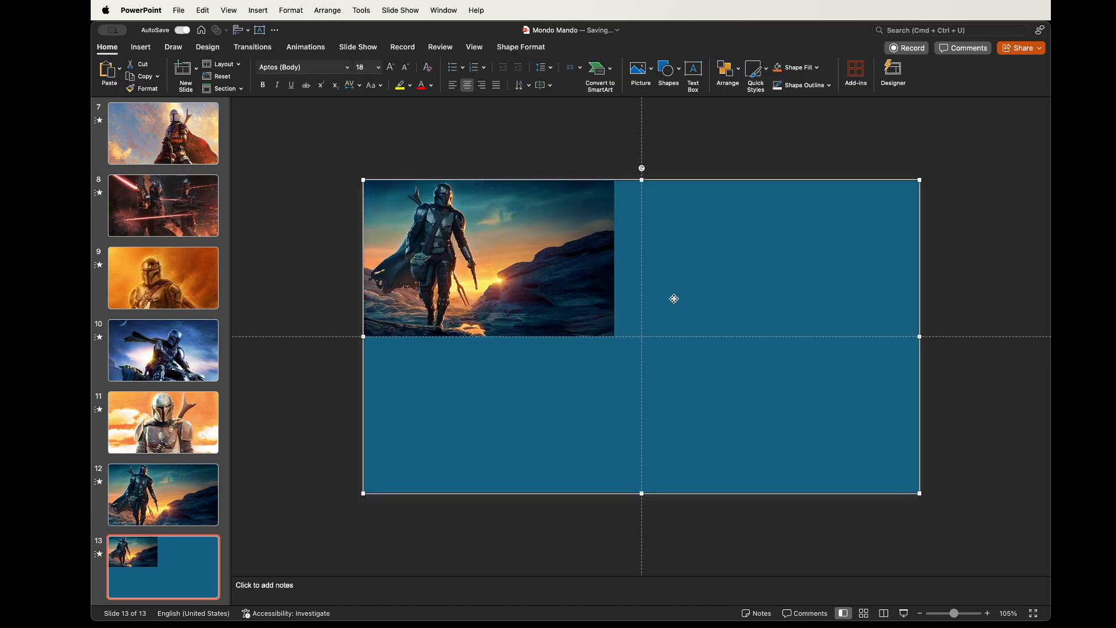
click(521, 46)
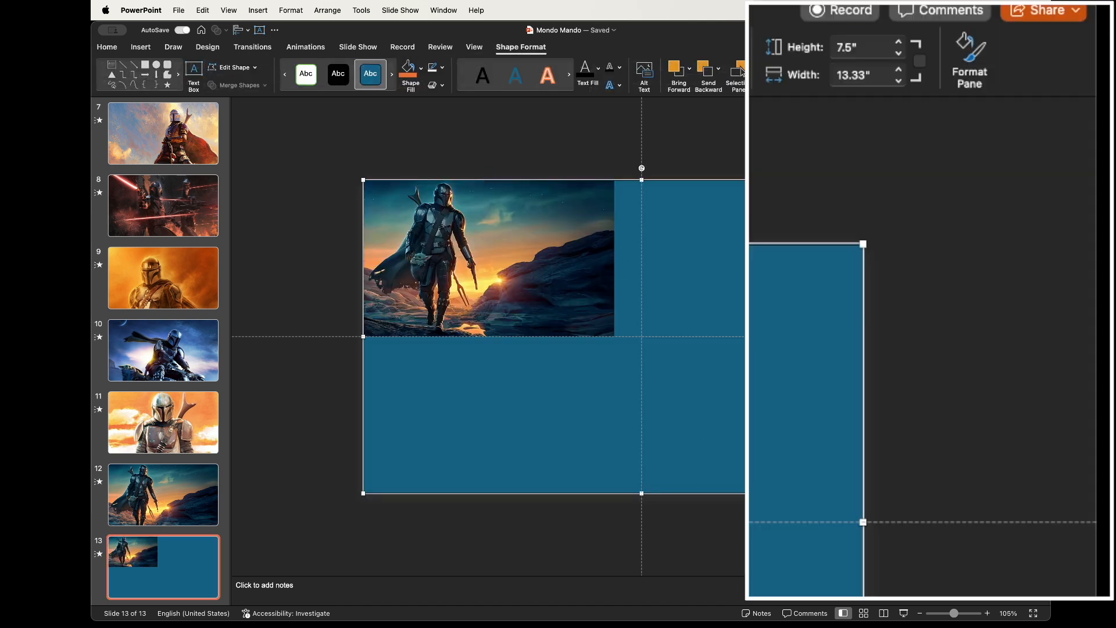
click(968, 47)
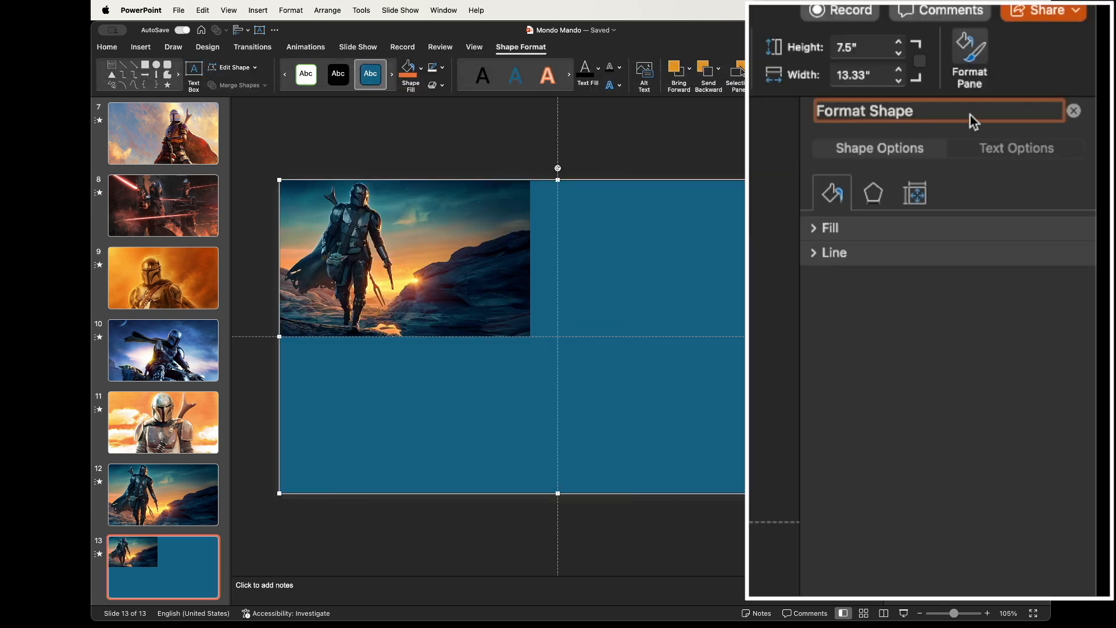
click(865, 227)
click(825, 299)
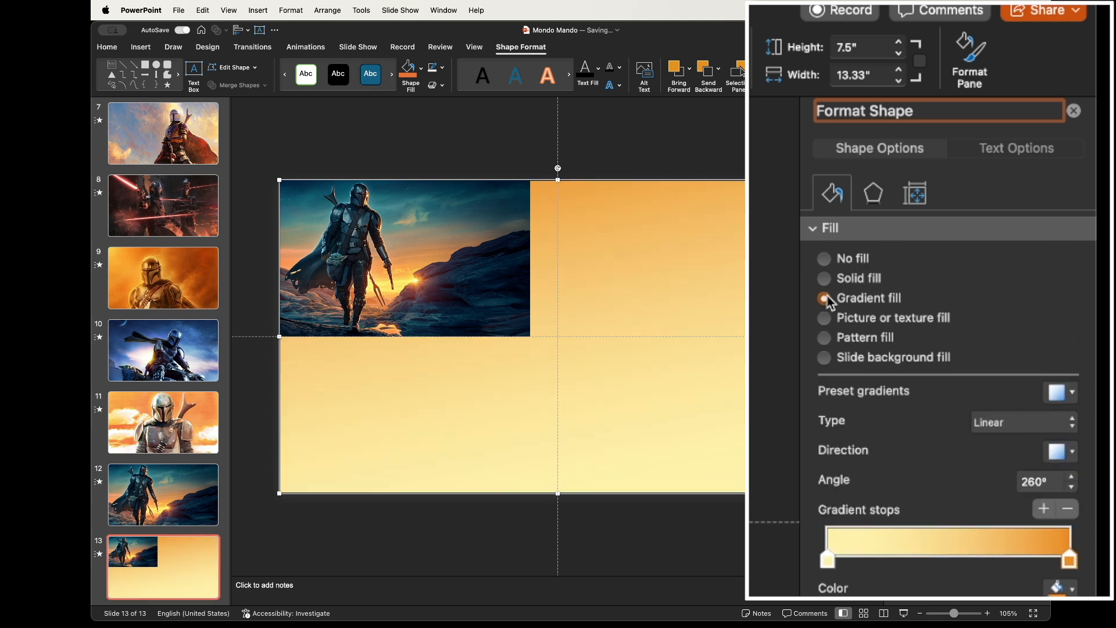
Set the first gradient stop's color to a dark blue sampled from the Mandalorian picture
click(1059, 588)
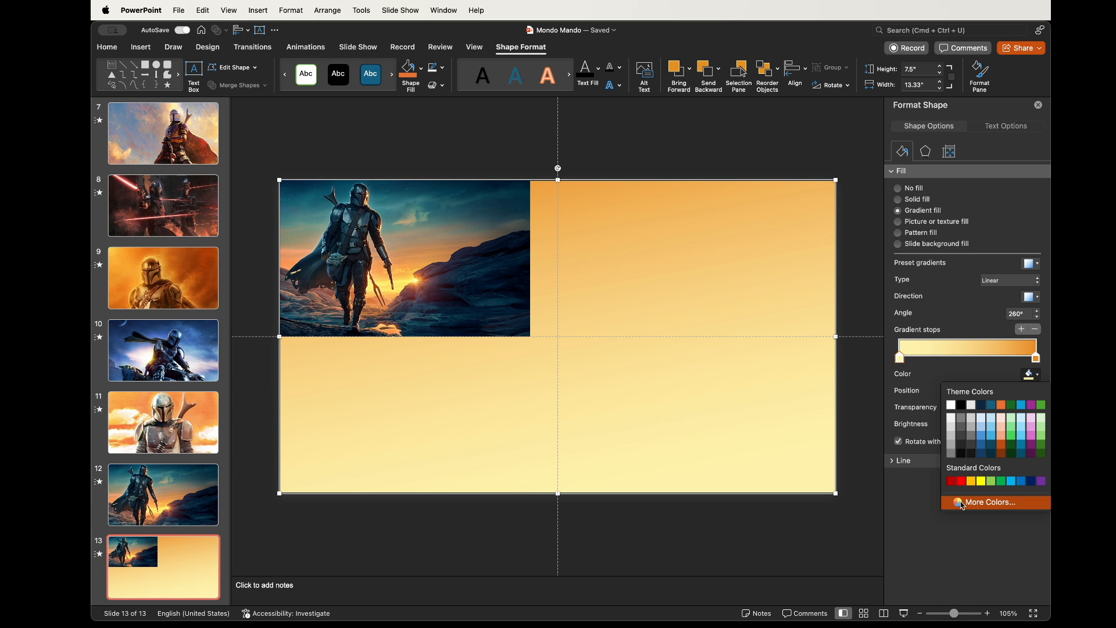
click(969, 504)
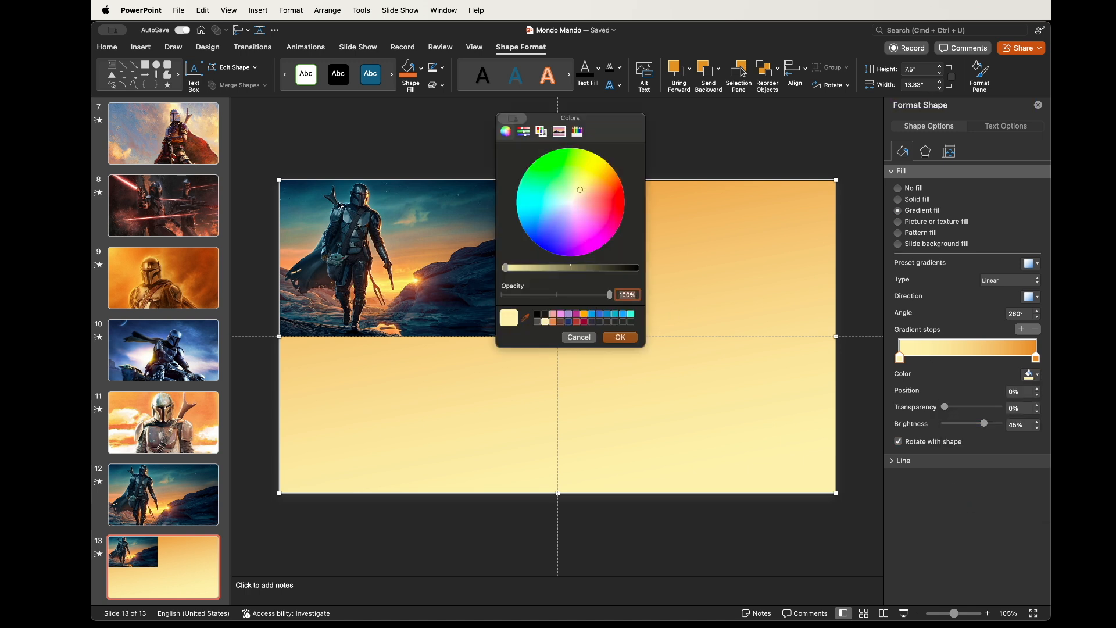
click(298, 189)
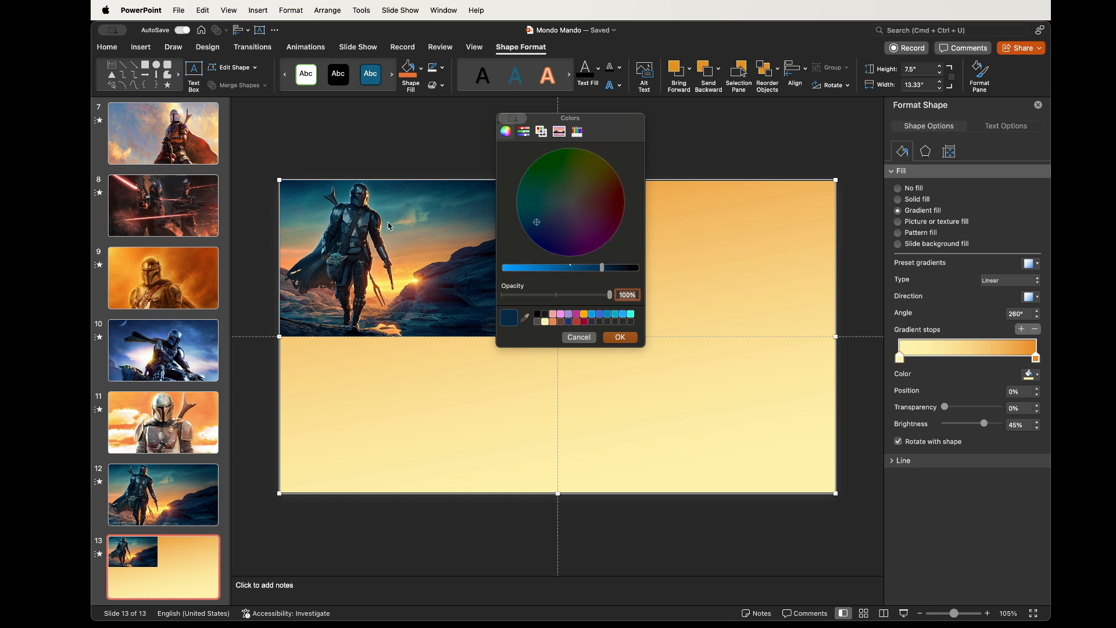
click(620, 337)
Move the orange gradient stop to the middle and add a dark blue stop at the right end
drag(1036, 358, 967, 359)
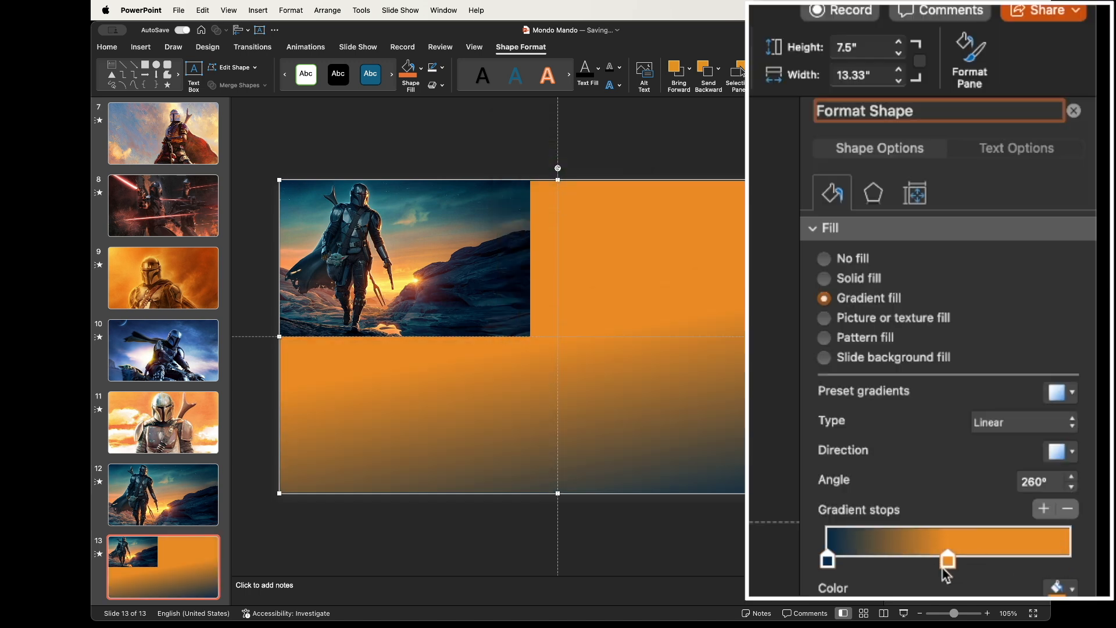
click(1068, 541)
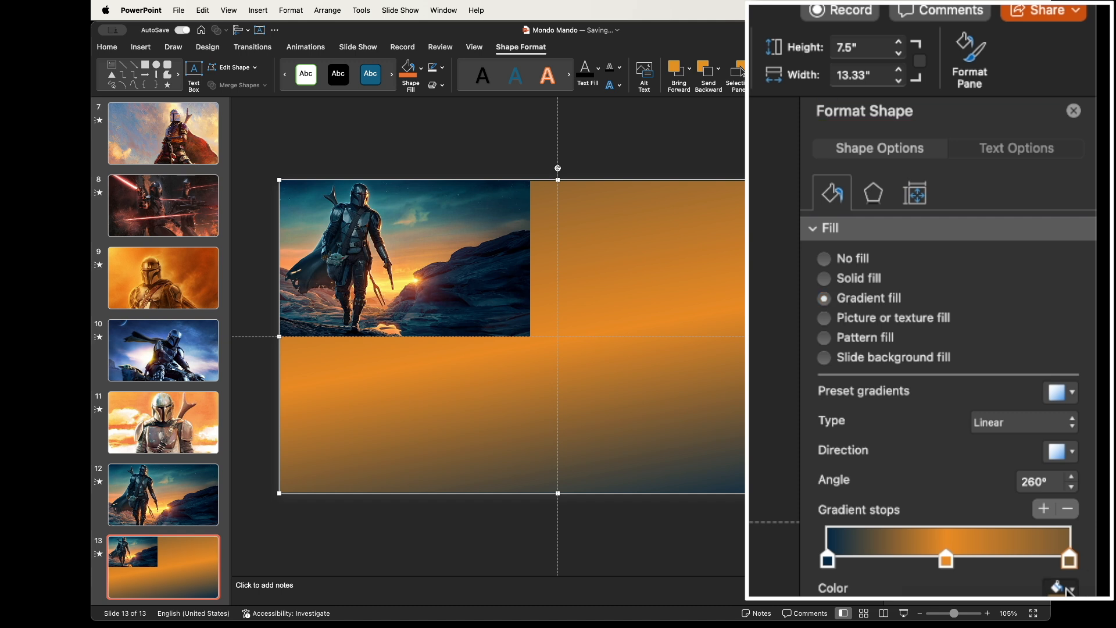
drag(1069, 560, 1064, 562)
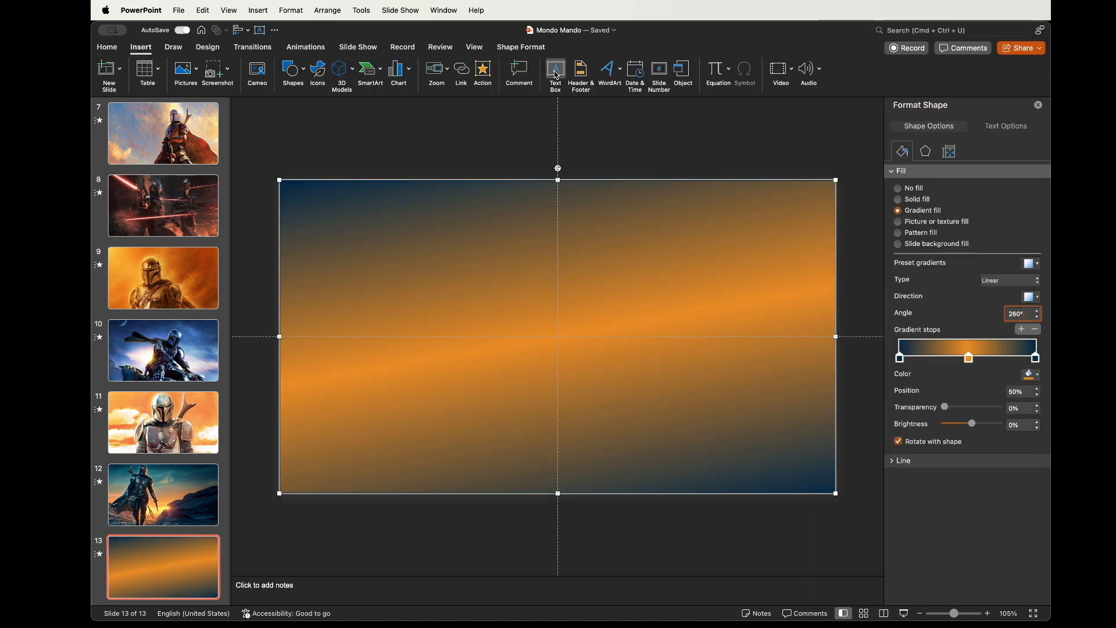
Draw a text box near the top of the slide, type MANDALORIAN and center the text
drag(373, 248, 717, 406)
text(MANDALORIAN)
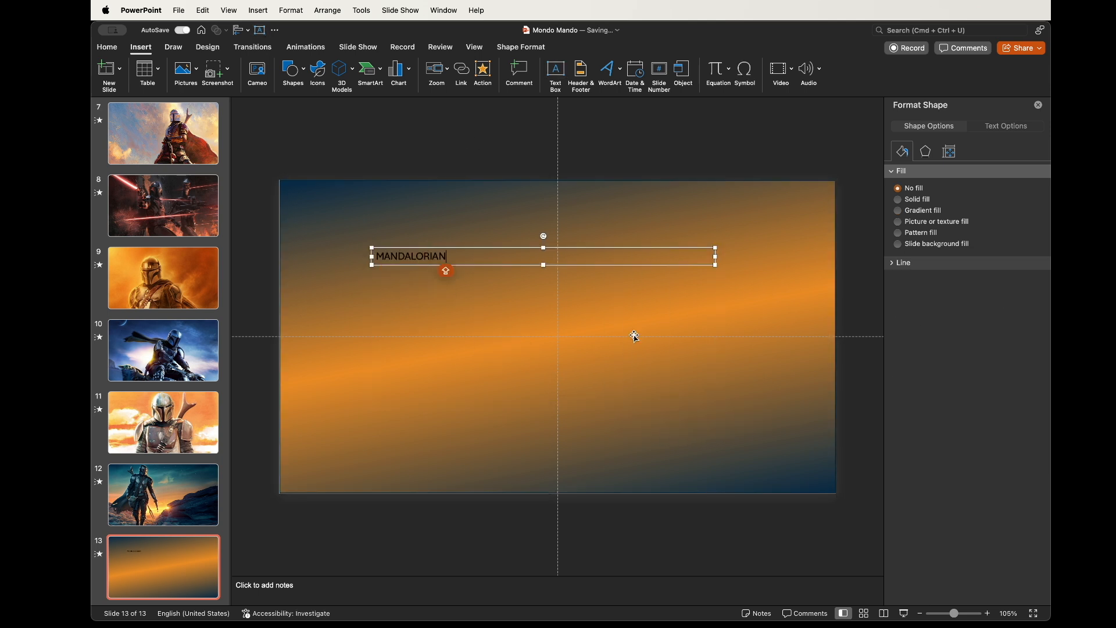
key(super+e)
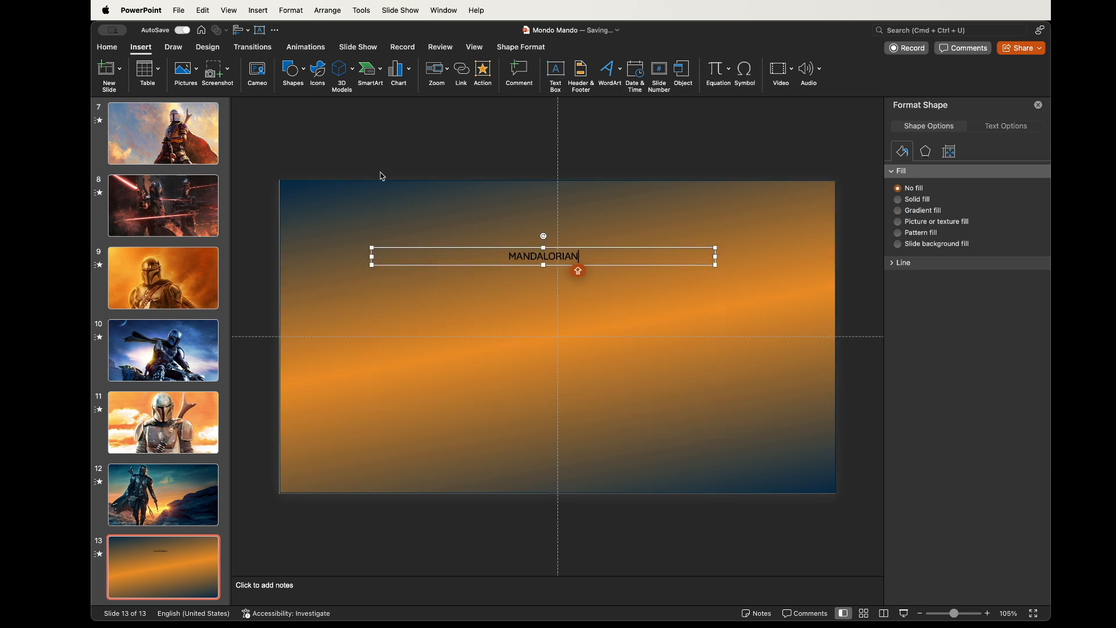
Set the MANDALORIAN text to the Mandalore font at 180 pt
click(107, 47)
key(super+a)
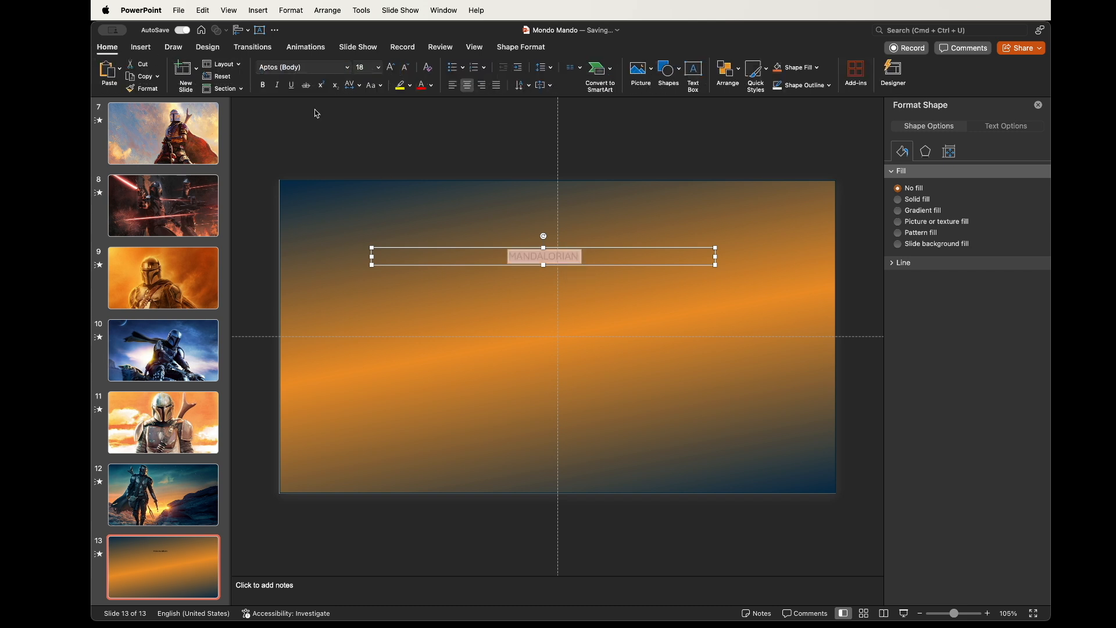
click(348, 67)
click(312, 165)
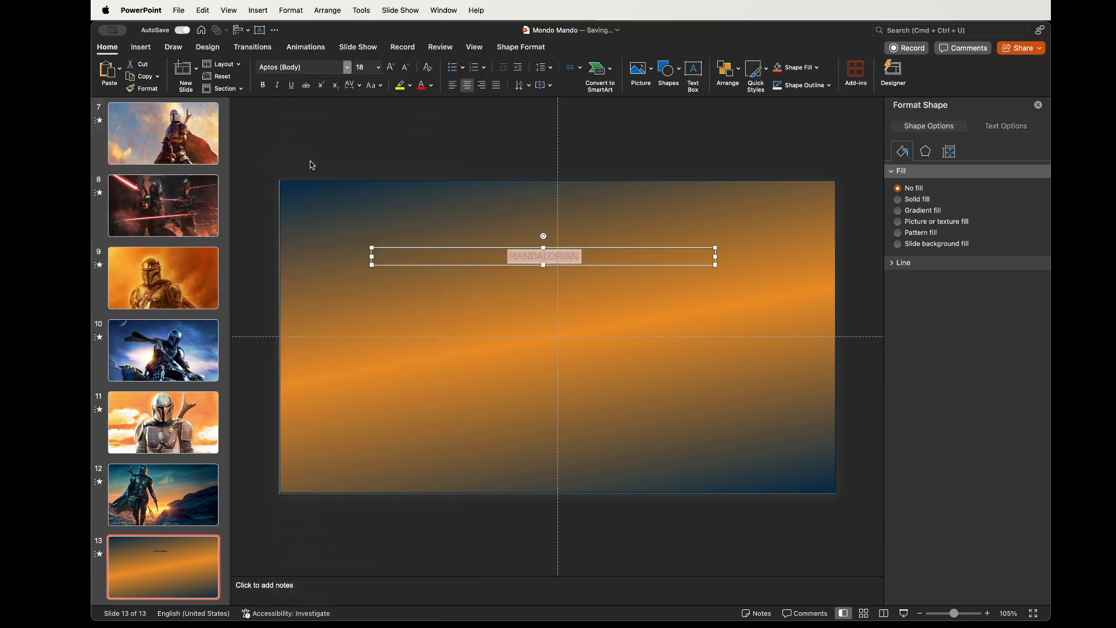
text(180)
key(Return)
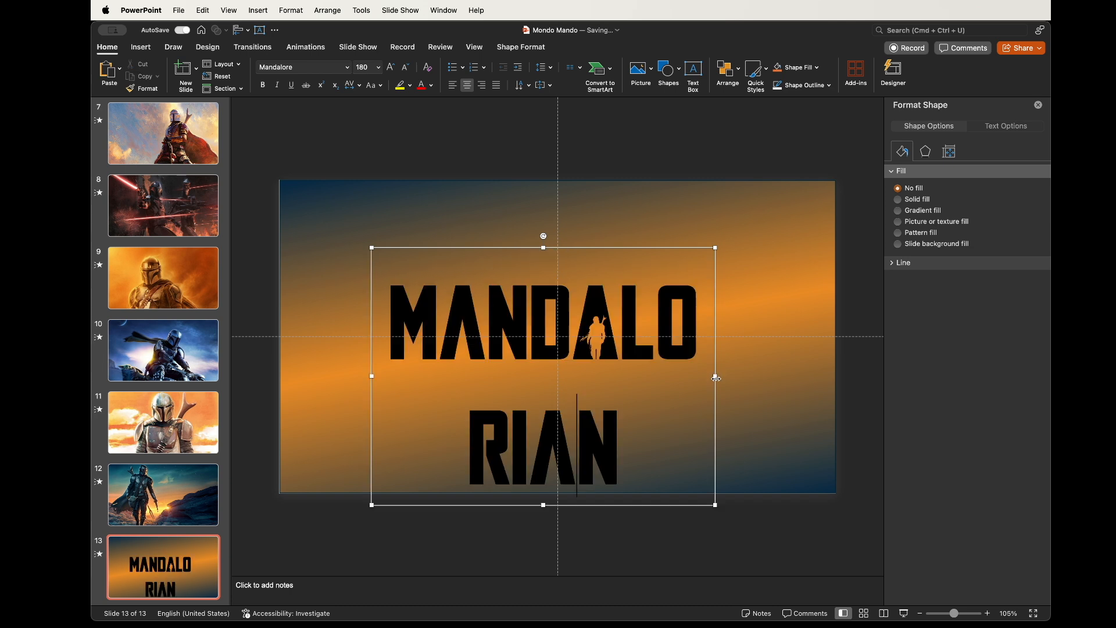
Widen the text box so MANDALORIAN fits on one line and add the word THE above it
drag(716, 377, 746, 436)
drag(746, 436, 746, 434)
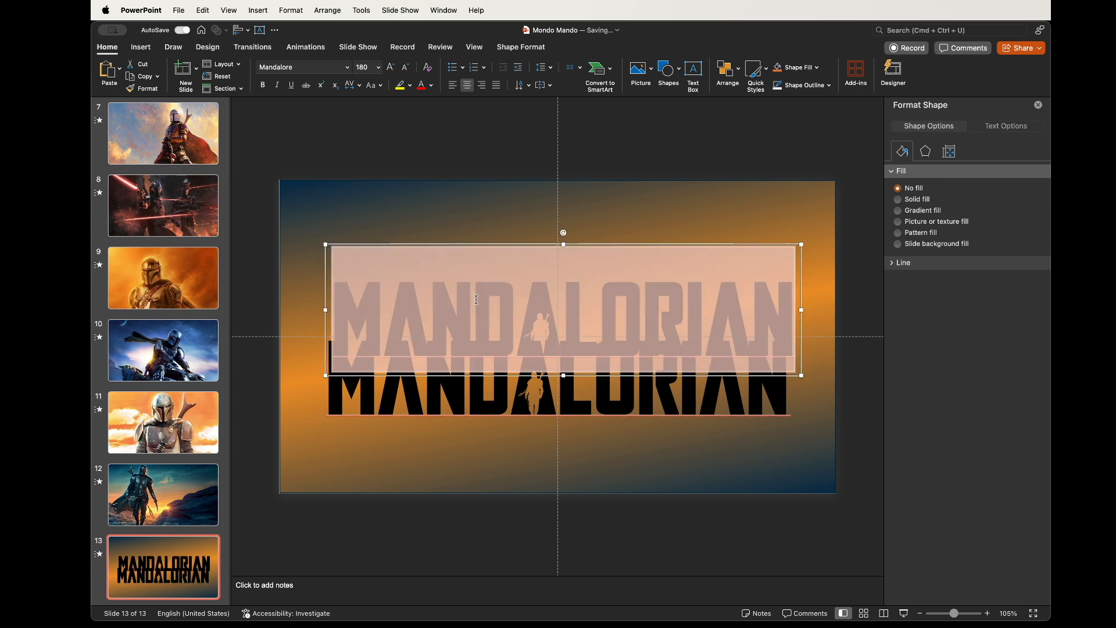
text(THE)
Set the font size of the word THE to 80 pt
double_click(565, 319)
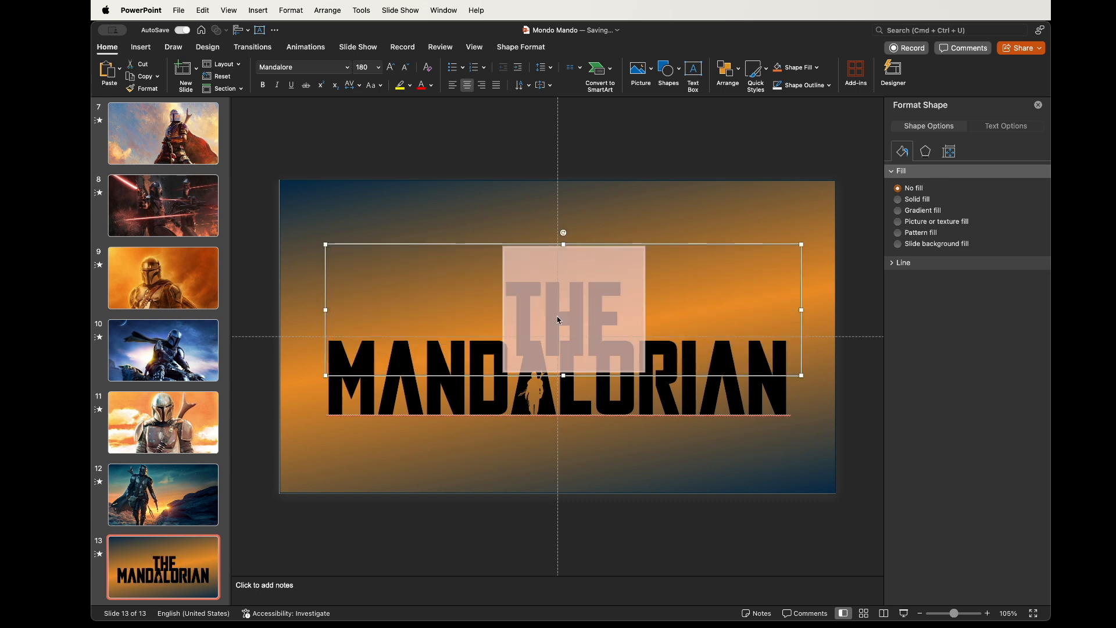
text(80)
key(Return)
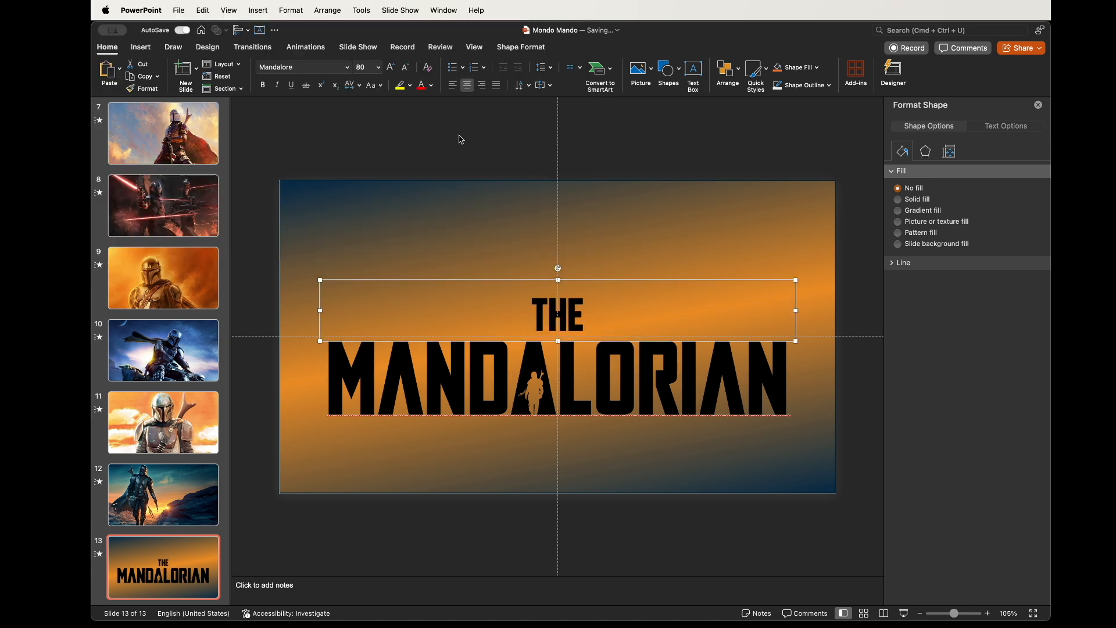
Draw a horizontal line to the left of THE, level with the word
click(461, 138)
click(140, 46)
click(290, 70)
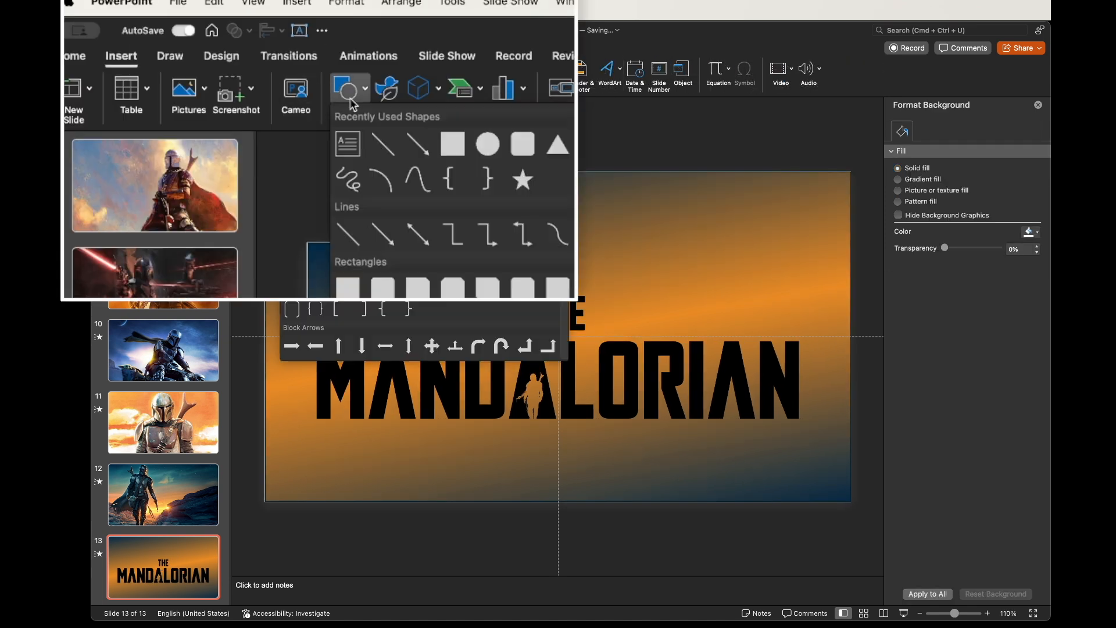
click(453, 143)
drag(299, 307, 527, 314)
drag(413, 306, 412, 311)
scroll(414, 311, up, 3)
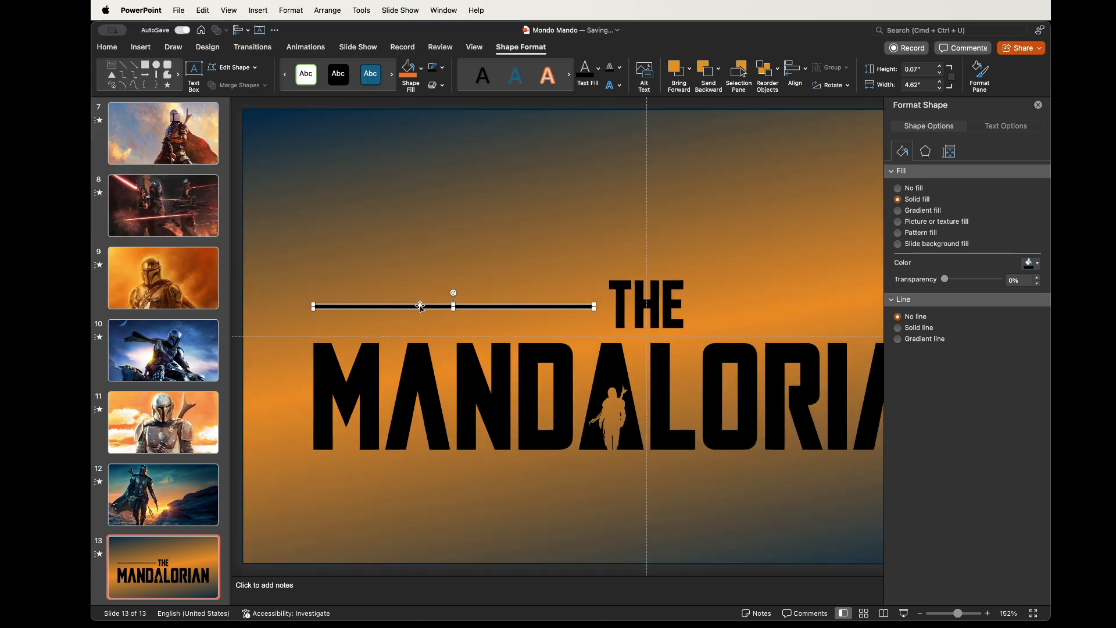
Duplicate the line and place the copy to the right of THE
drag(420, 304, 420, 303)
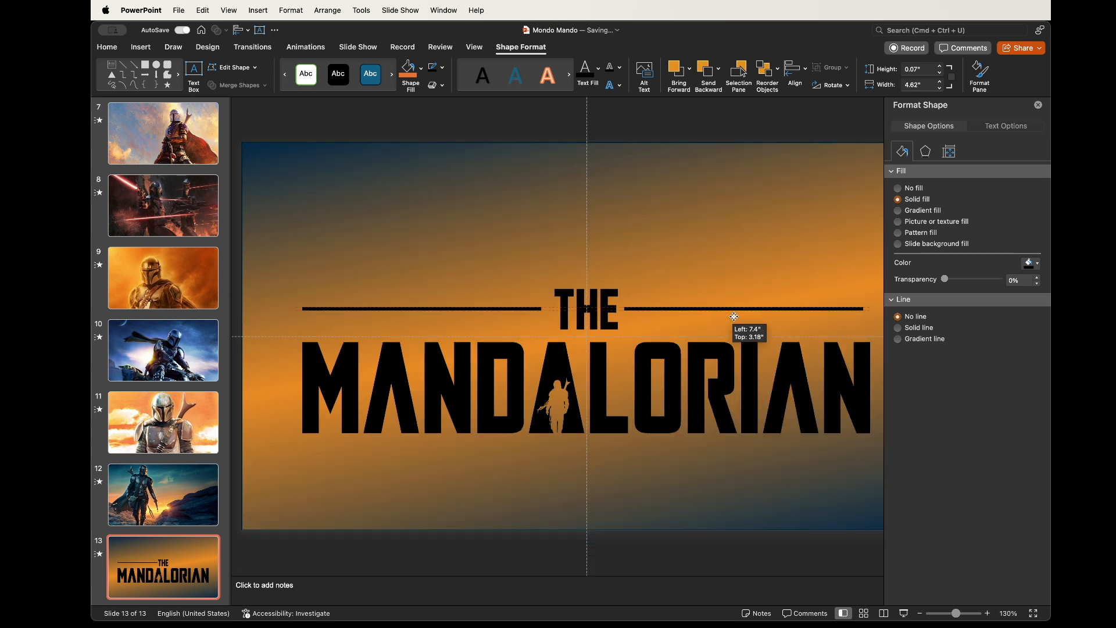
mouse_move(728, 313)
mouse_down()
mouse_move(737, 316)
mouse_move(729, 311)
mouse_up()
scroll(737, 319, right, 3)
click(419, 305)
click(431, 309)
shift+click(591, 311)
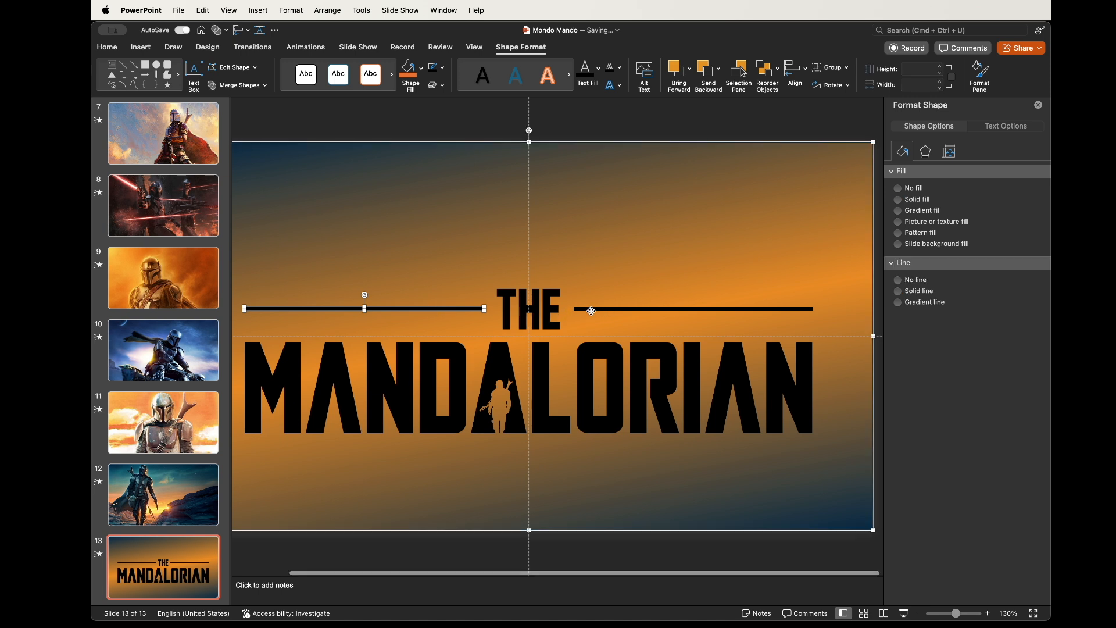
Select both lines and the title text and merge them with Union into one shape
shift+click(590, 309)
shift+click(557, 310)
shift+click(588, 308)
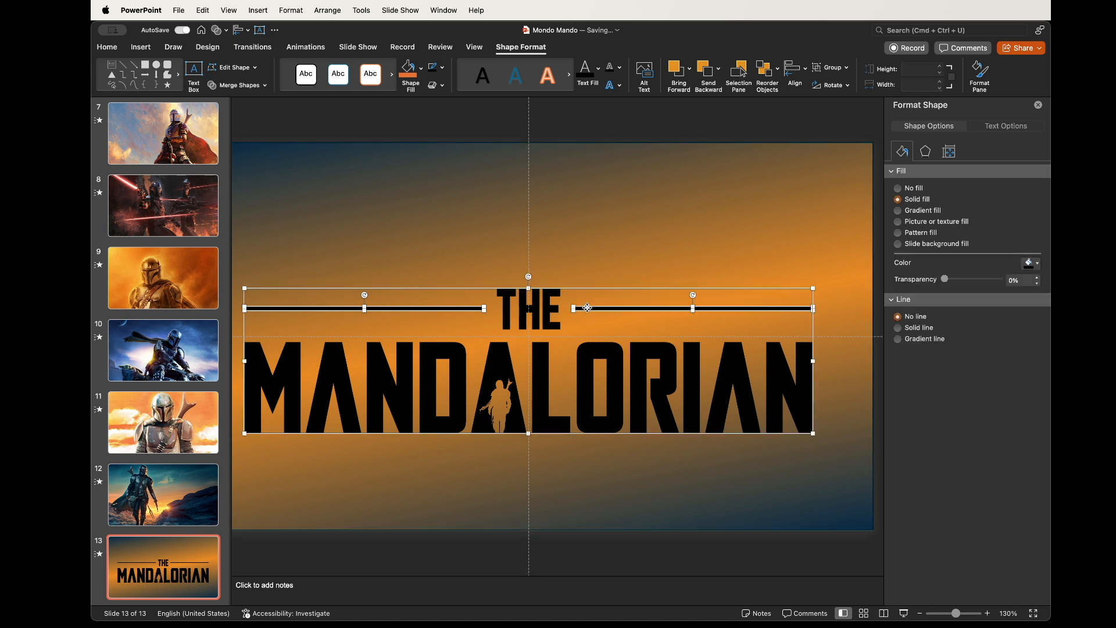
click(233, 85)
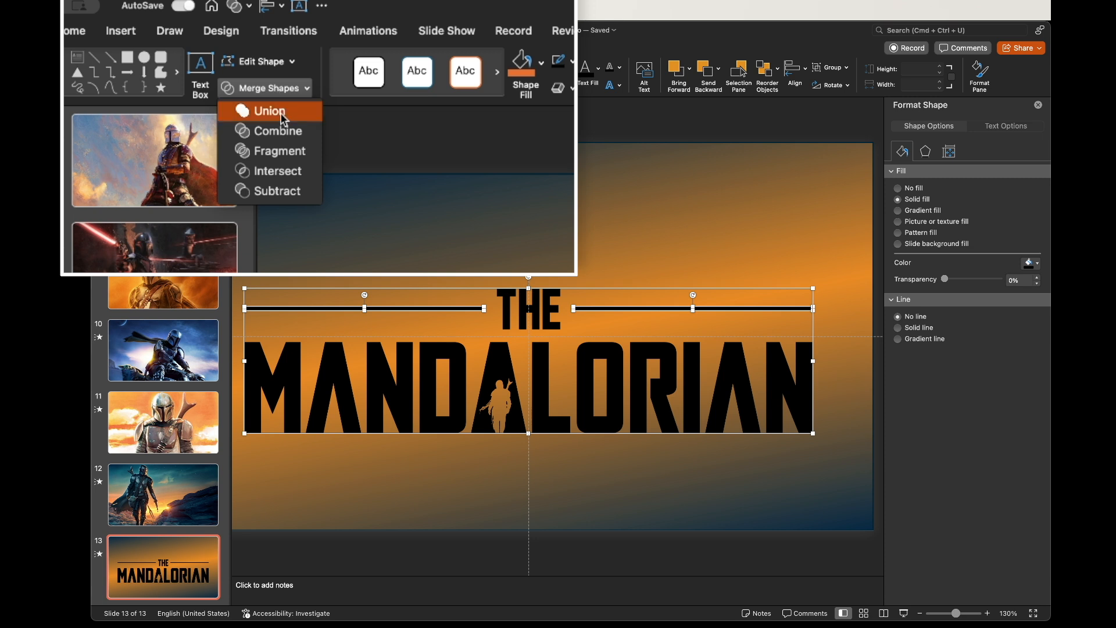
click(281, 114)
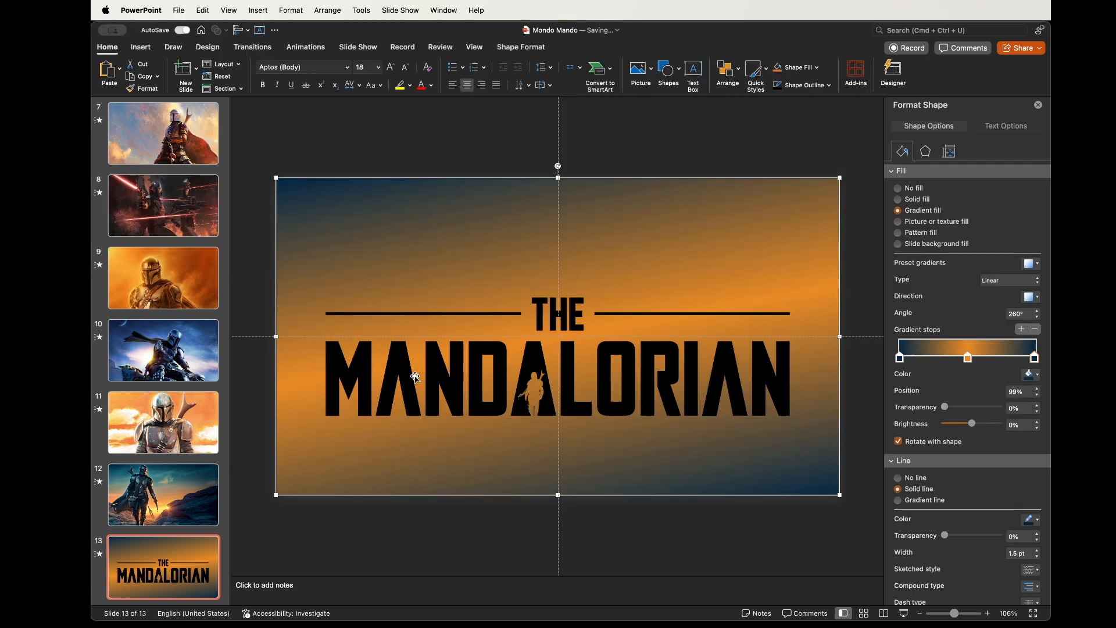
Subtract the merged title shape from the gradient rectangle and remove the resulting shape's outline
shift+click(401, 375)
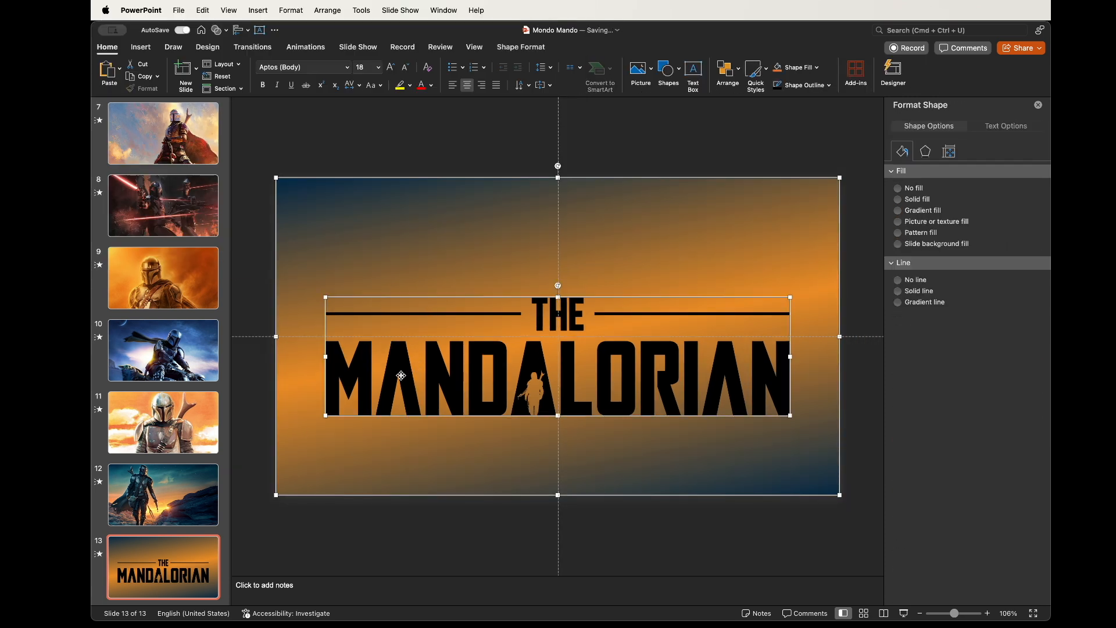
click(533, 47)
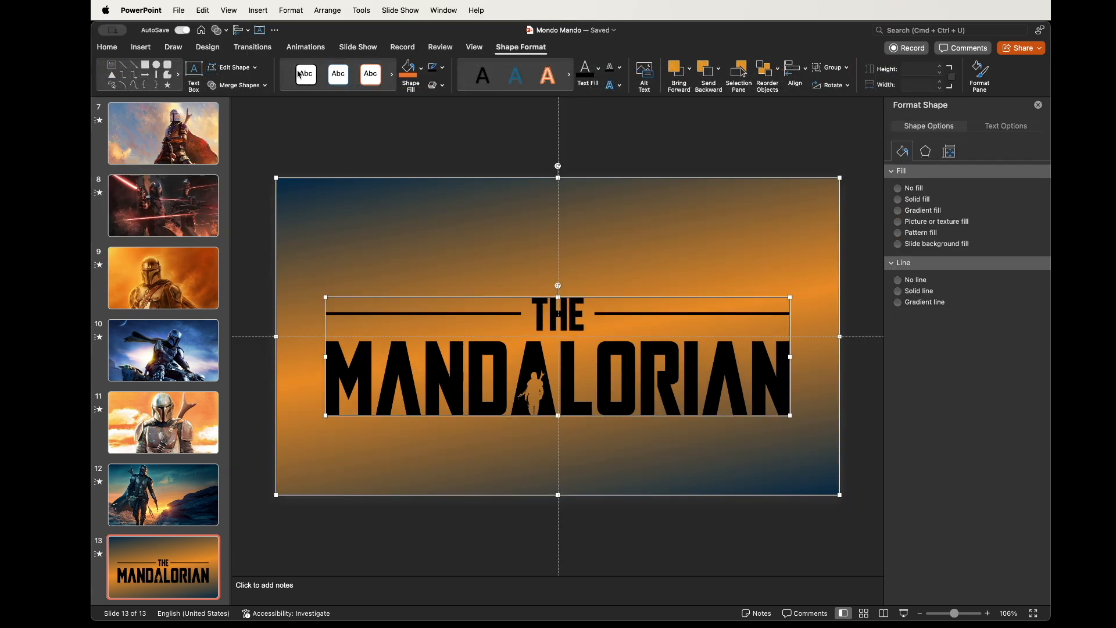
click(233, 85)
click(243, 161)
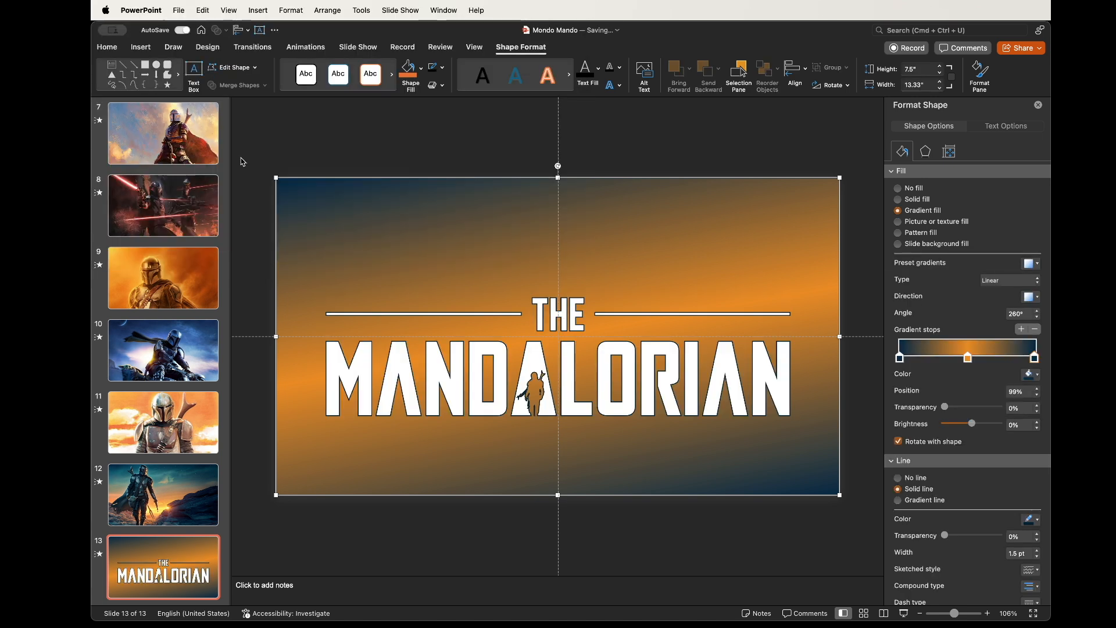
click(899, 478)
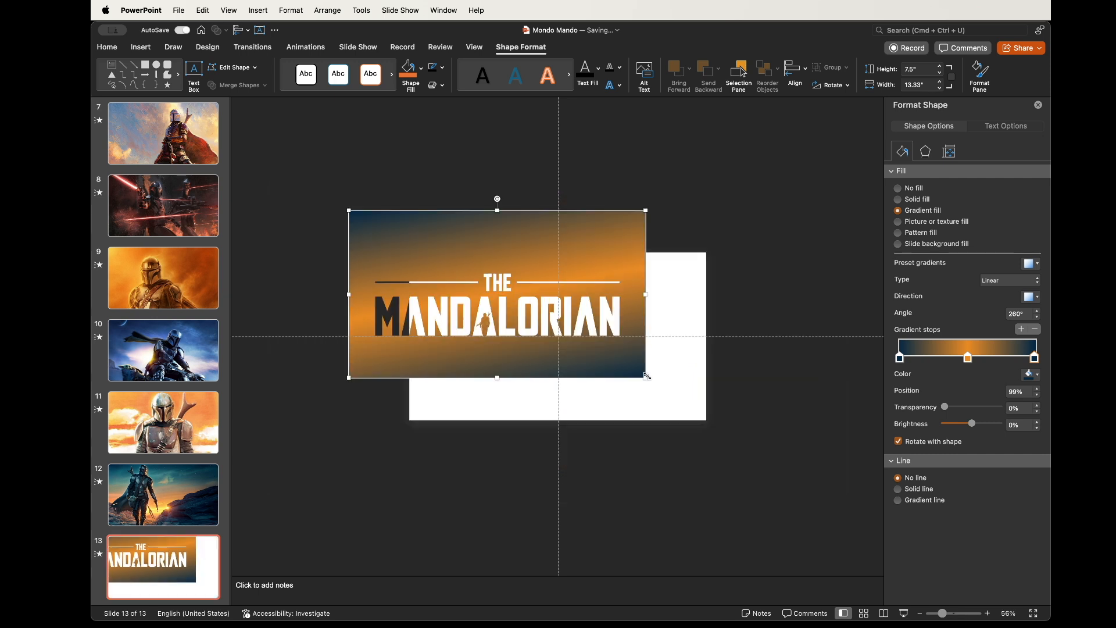
Paste a video onto the title slide and set its playback to start Automatically
drag(648, 377, 741, 443)
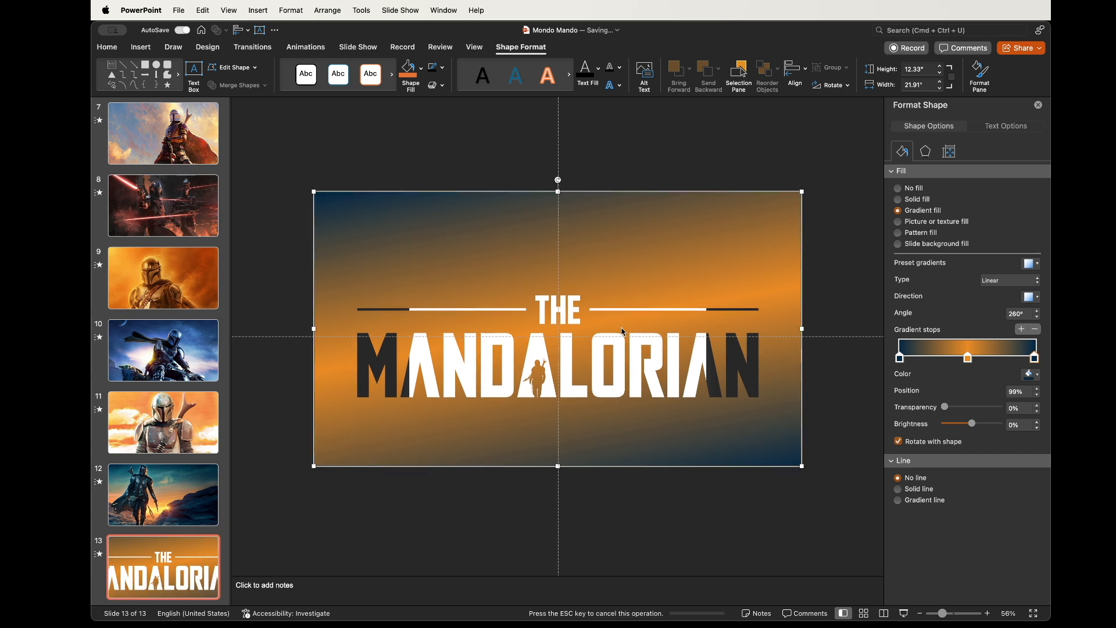
key(super+v)
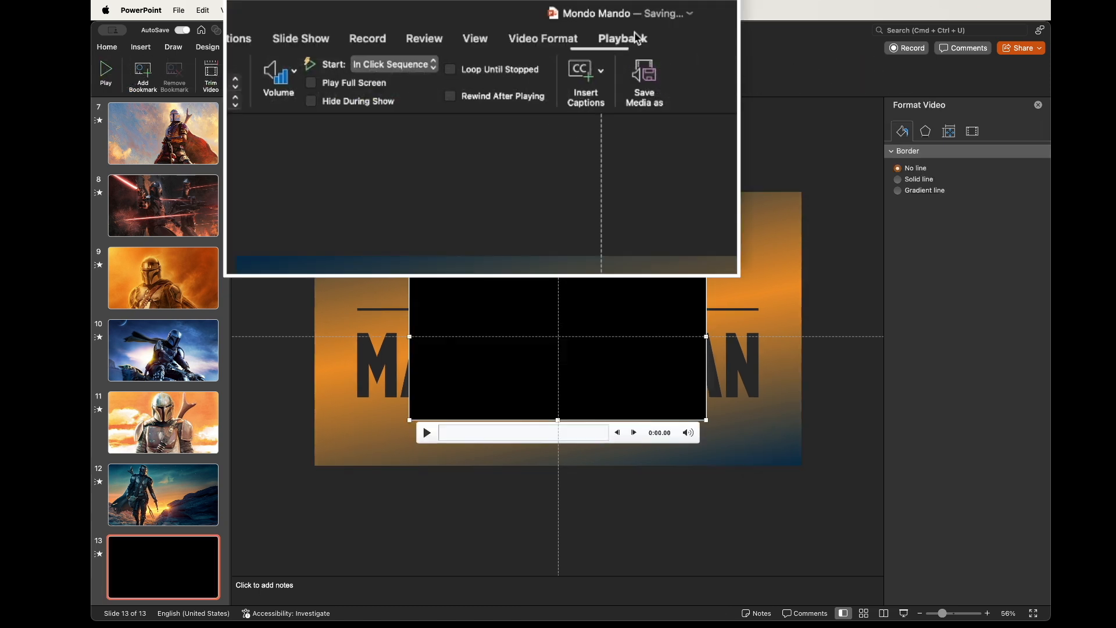
click(399, 65)
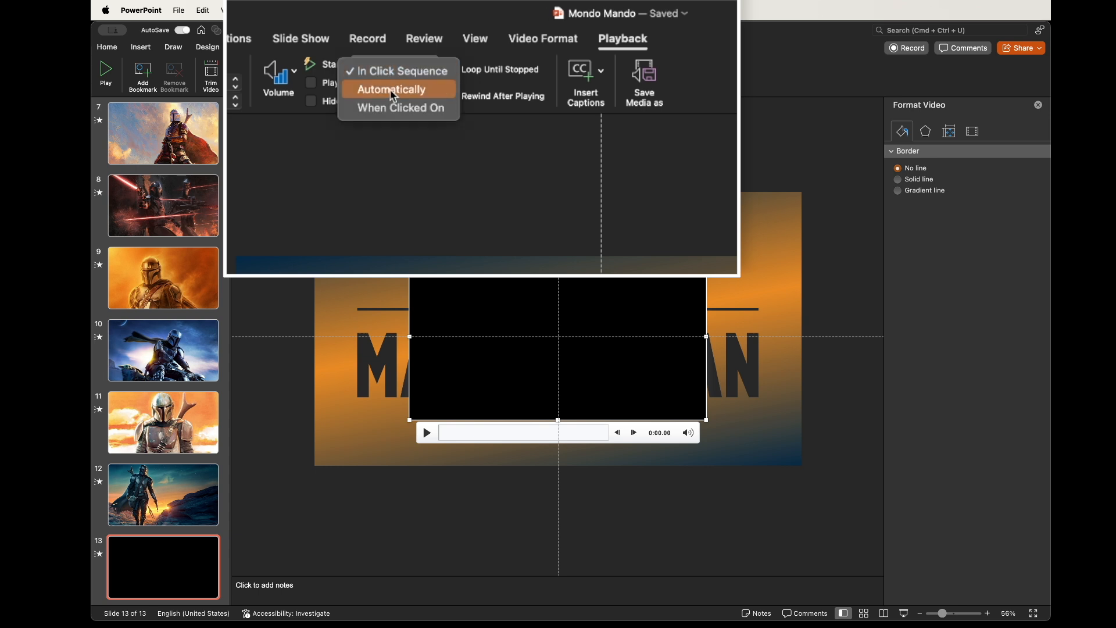
click(399, 87)
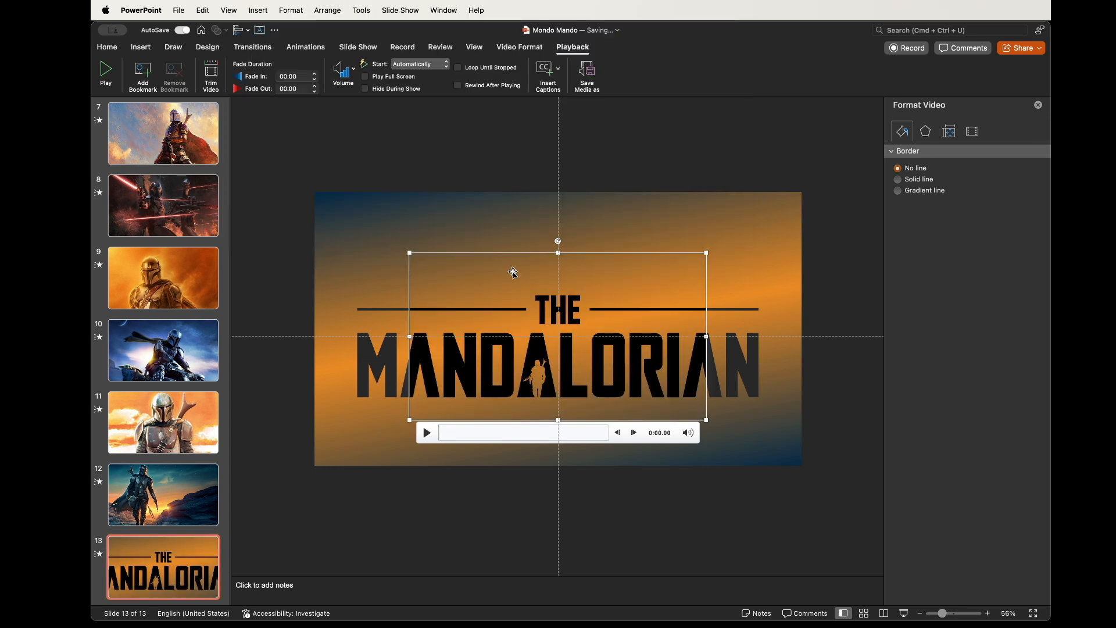
Apply a Grow/Shrink animation to the cut-out gradient shape with the Huge amount
click(501, 245)
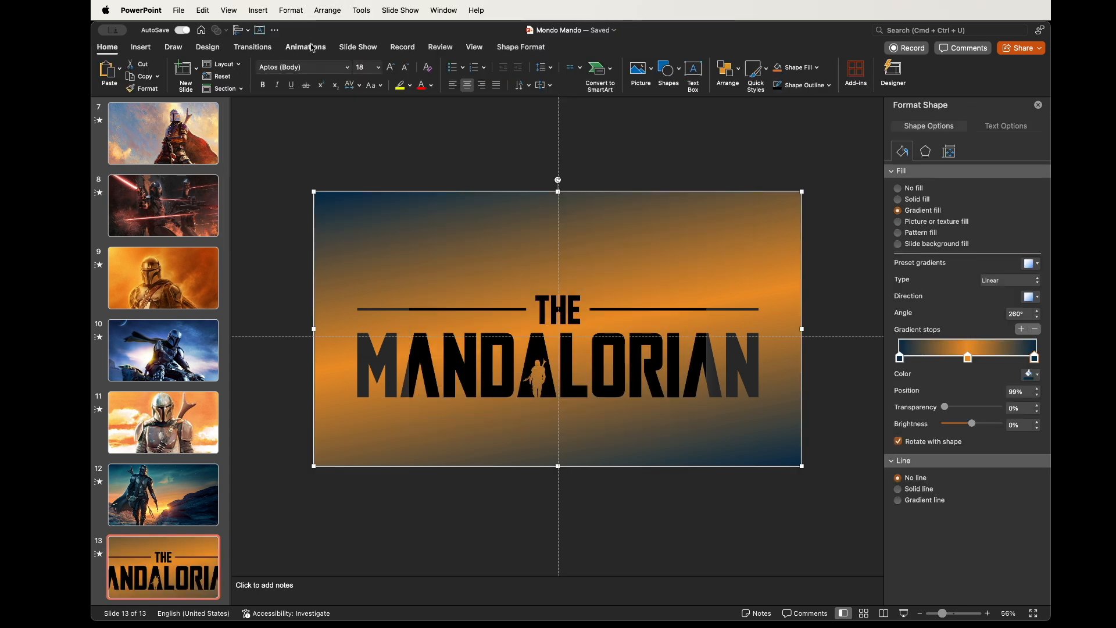
click(313, 48)
click(407, 73)
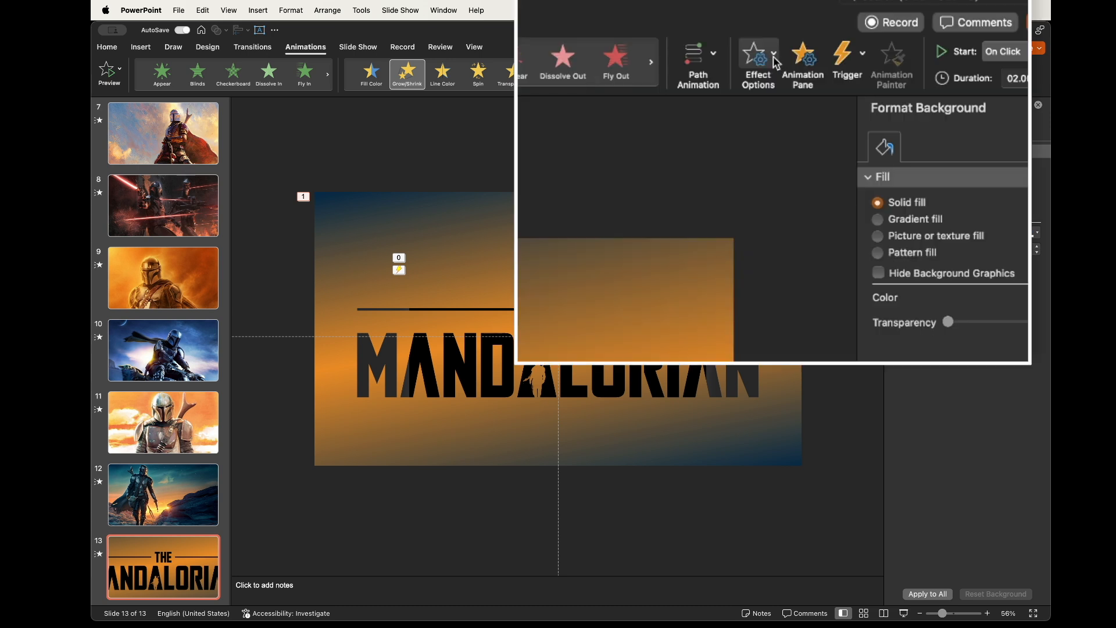
click(829, 71)
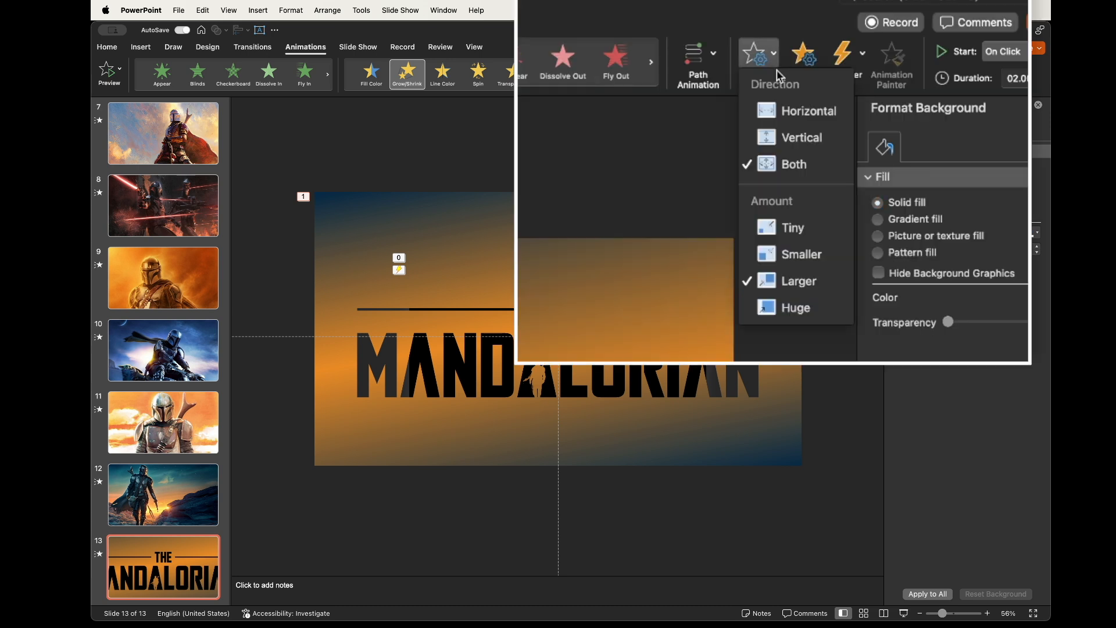
click(808, 261)
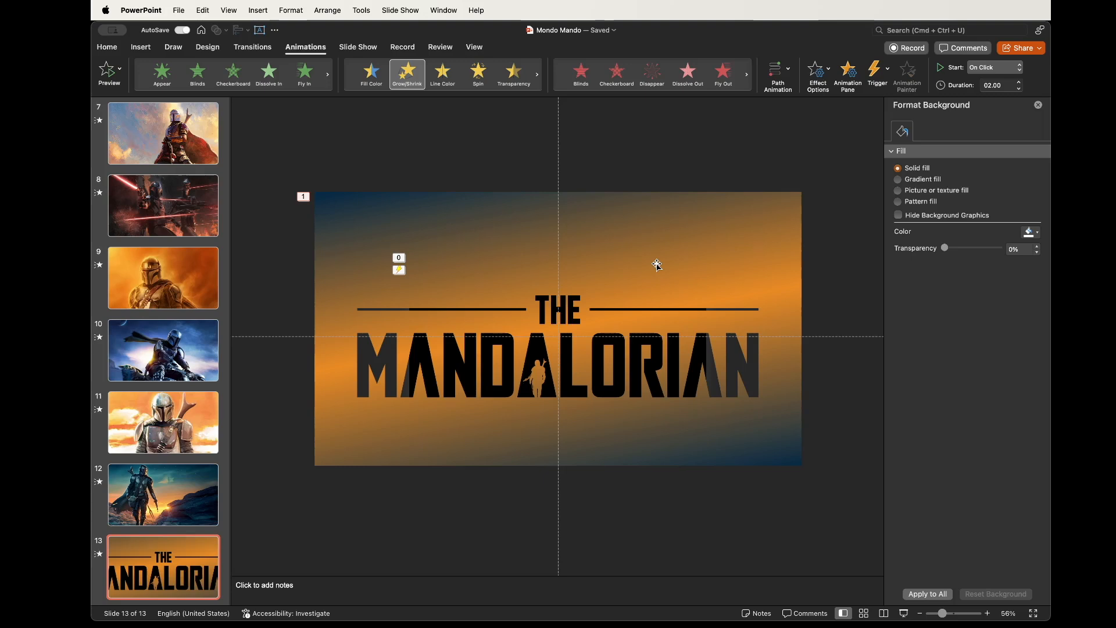
Set the animation duration to 11 seconds
click(1001, 85)
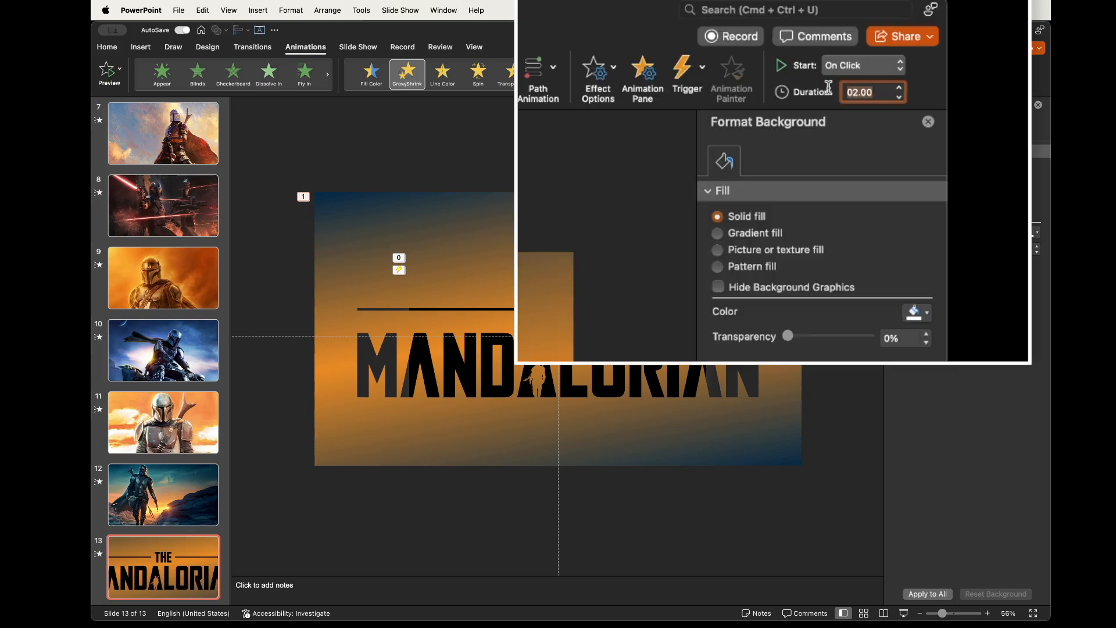
text(1)
key(Return)
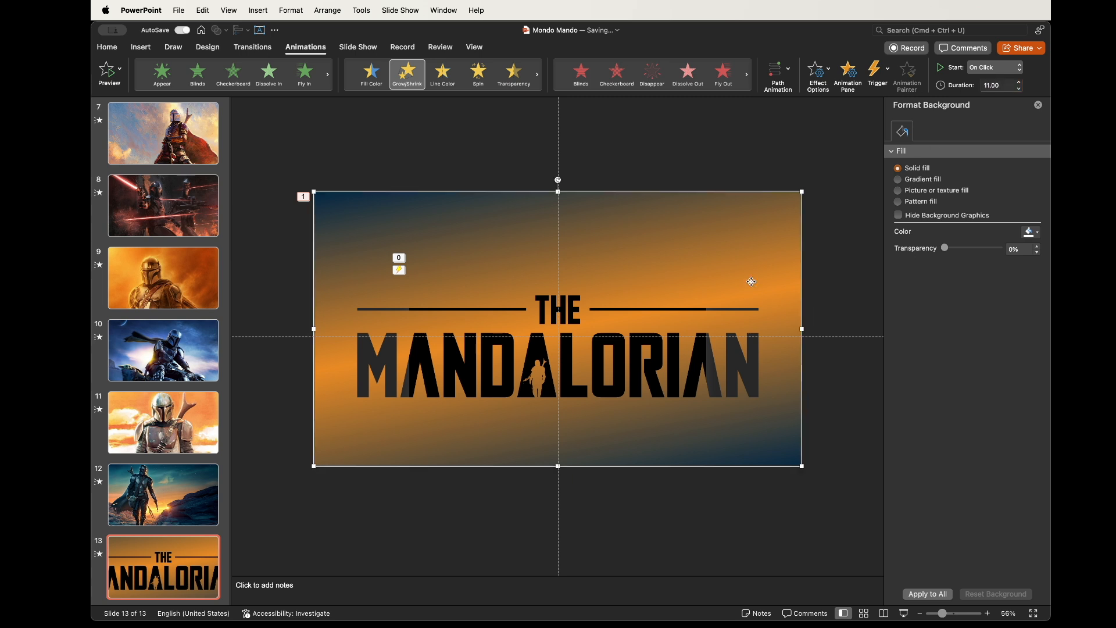
Open the Animation Pane and set the shape's animation to start With Previous
click(752, 282)
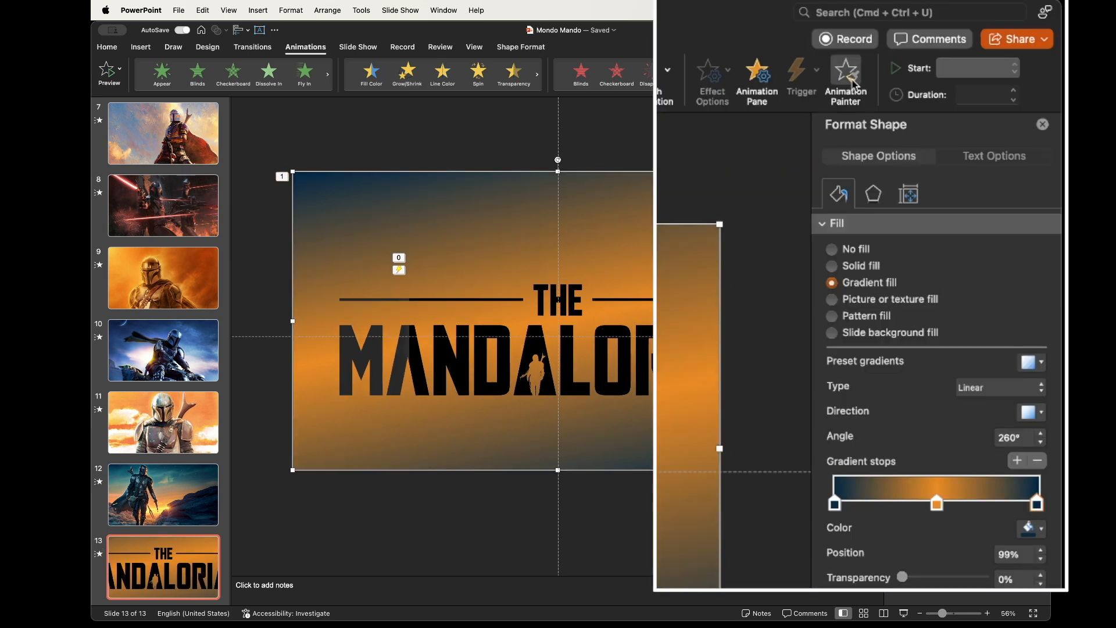
click(758, 81)
click(895, 220)
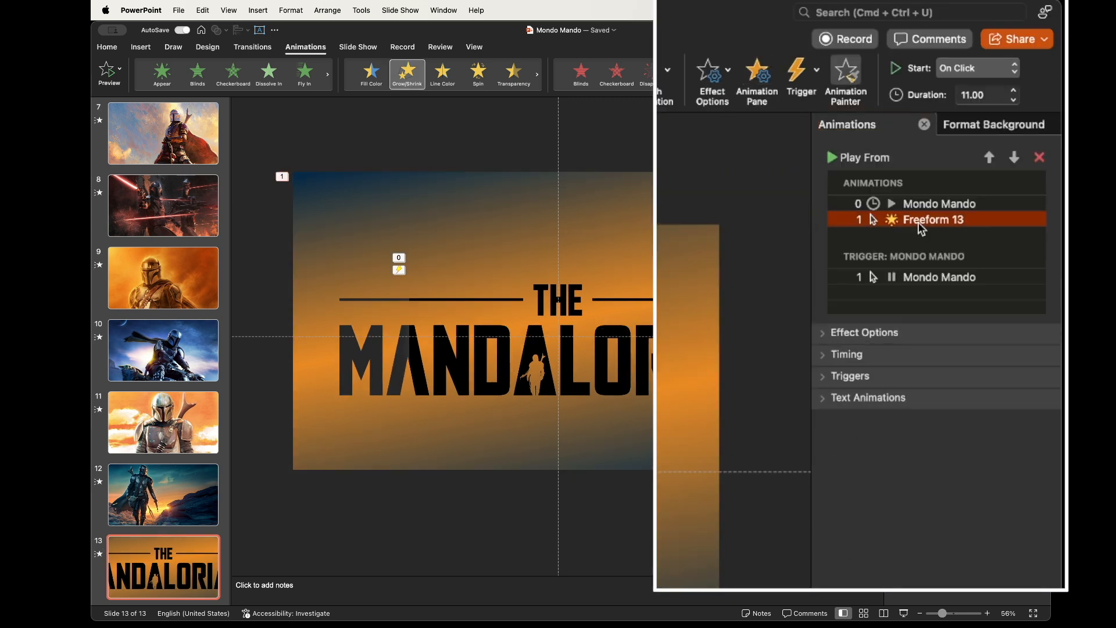
click(982, 71)
click(991, 94)
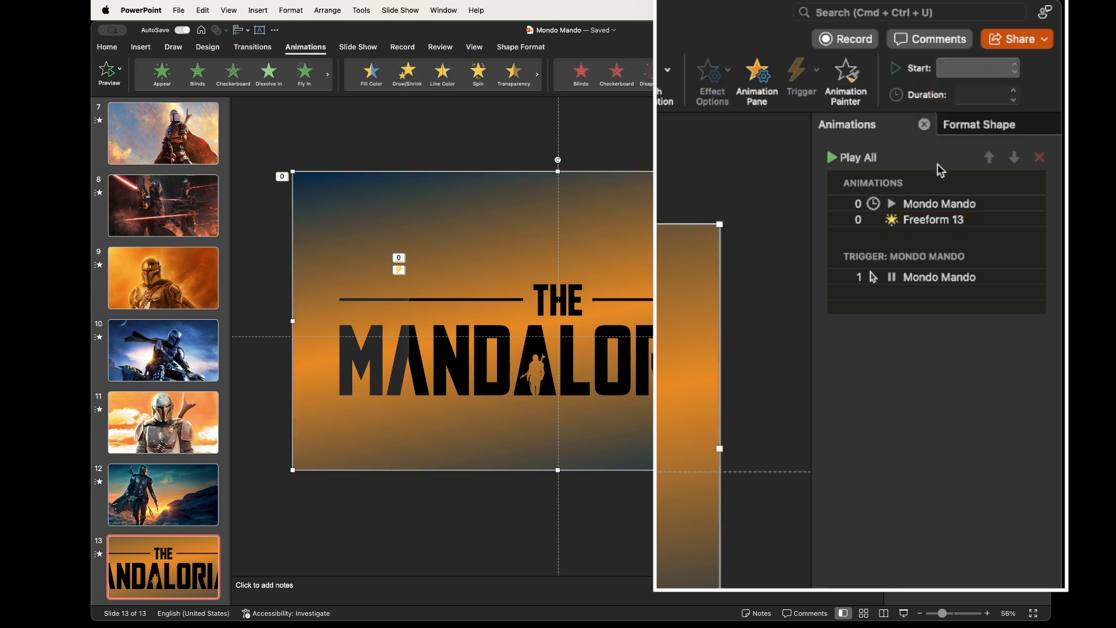
Expand the shape animation's effect options and open the property list
click(912, 219)
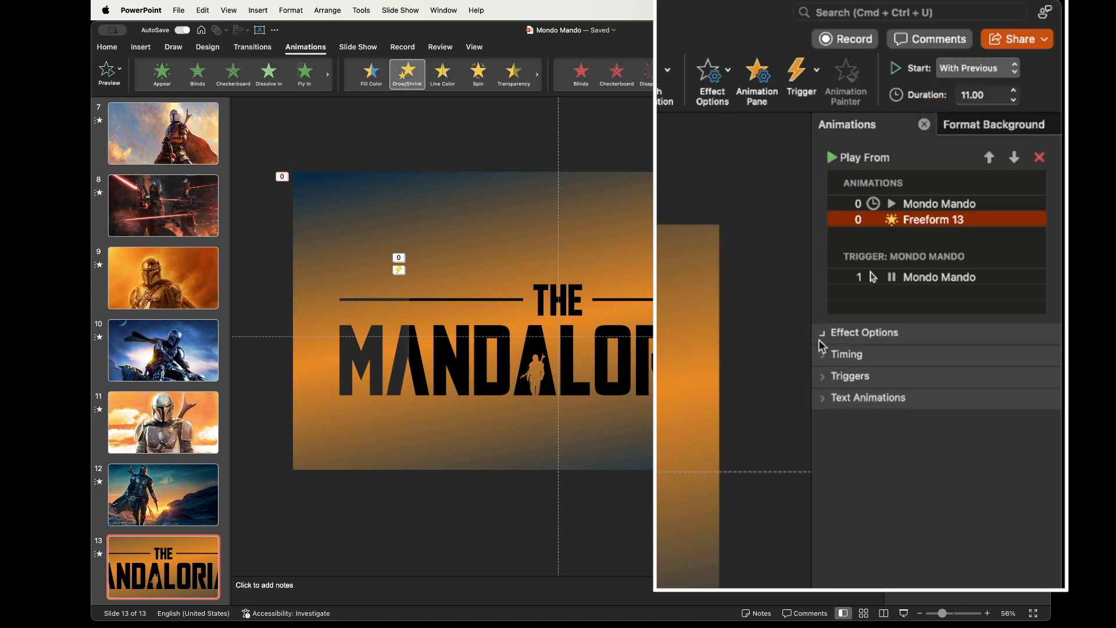
click(821, 337)
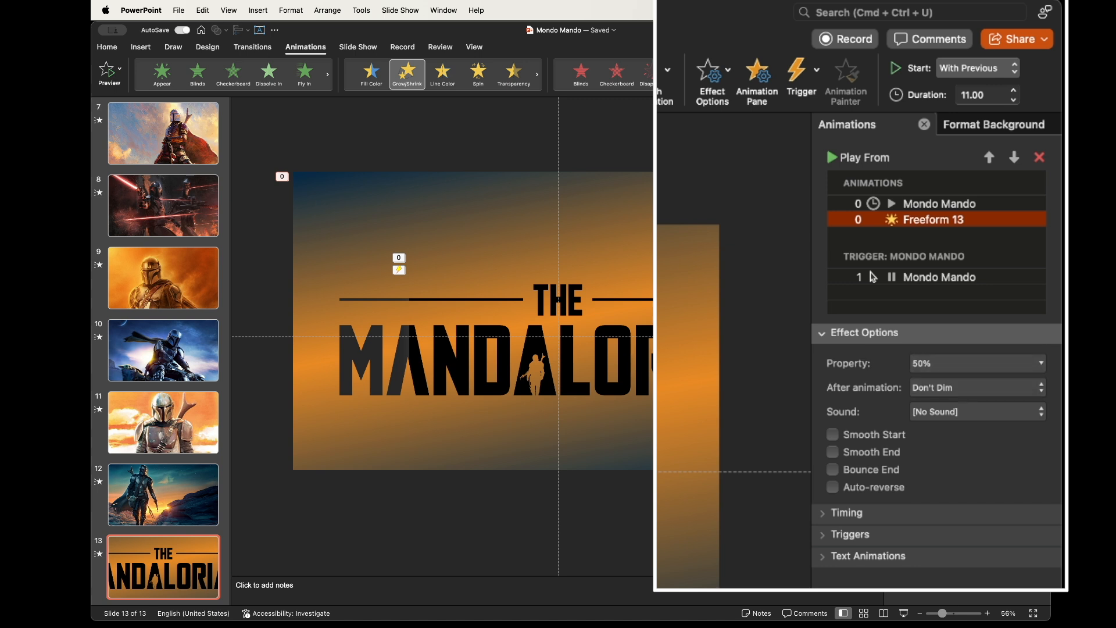
click(946, 367)
Set the right gradient stop's transparency to 10%
double_click(962, 469)
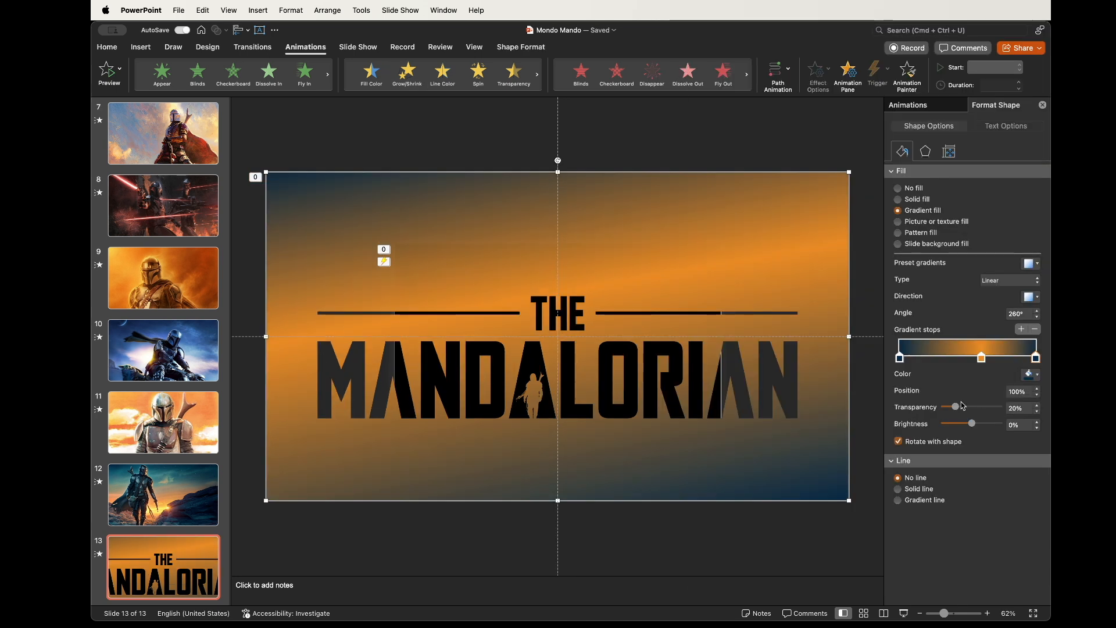
drag(955, 407, 954, 407)
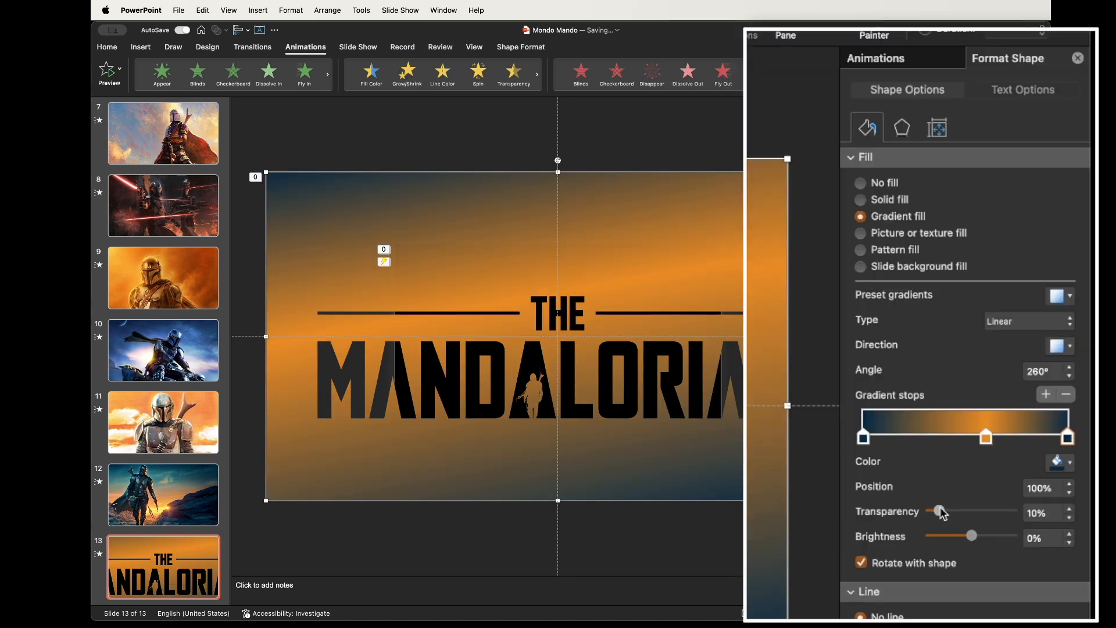
Add a shadow preset to the cut-out shape and set the shadow size to about 102%
click(901, 129)
click(873, 162)
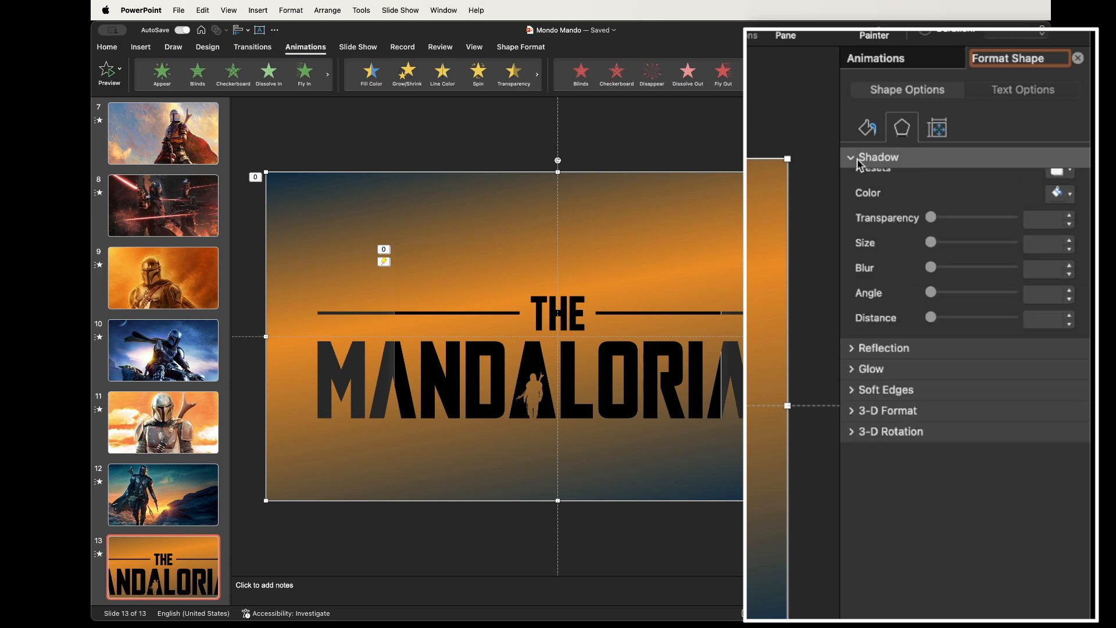
click(1059, 186)
click(938, 313)
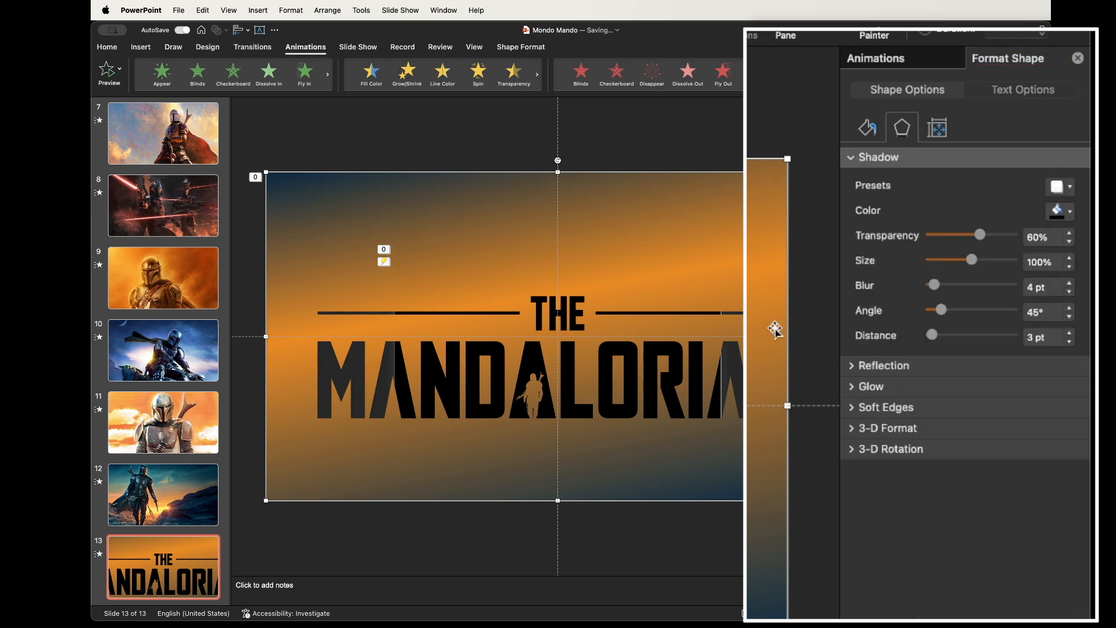
drag(973, 244, 974, 244)
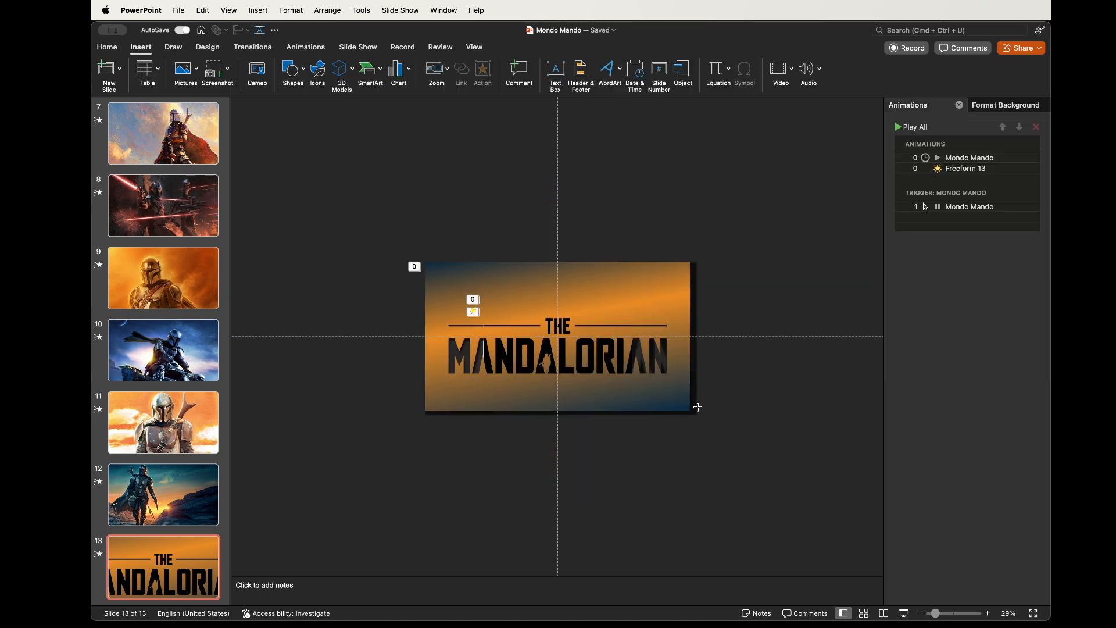
Draw a small circle beside the title slide and give it a gradient fill with a yellow-orange first stop
drag(698, 407, 736, 435)
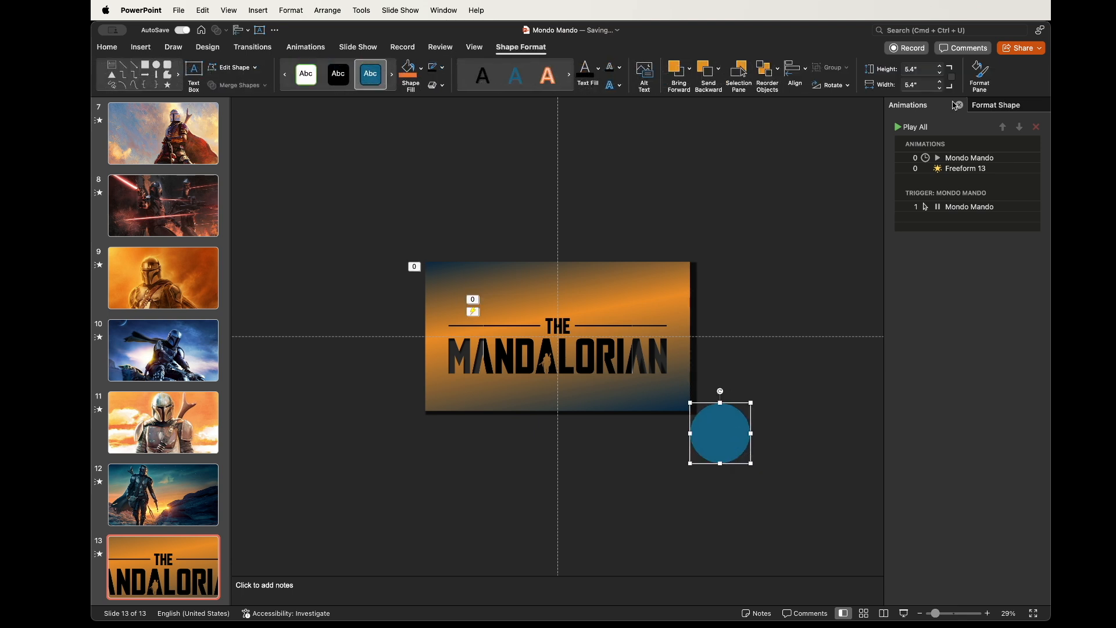
click(991, 103)
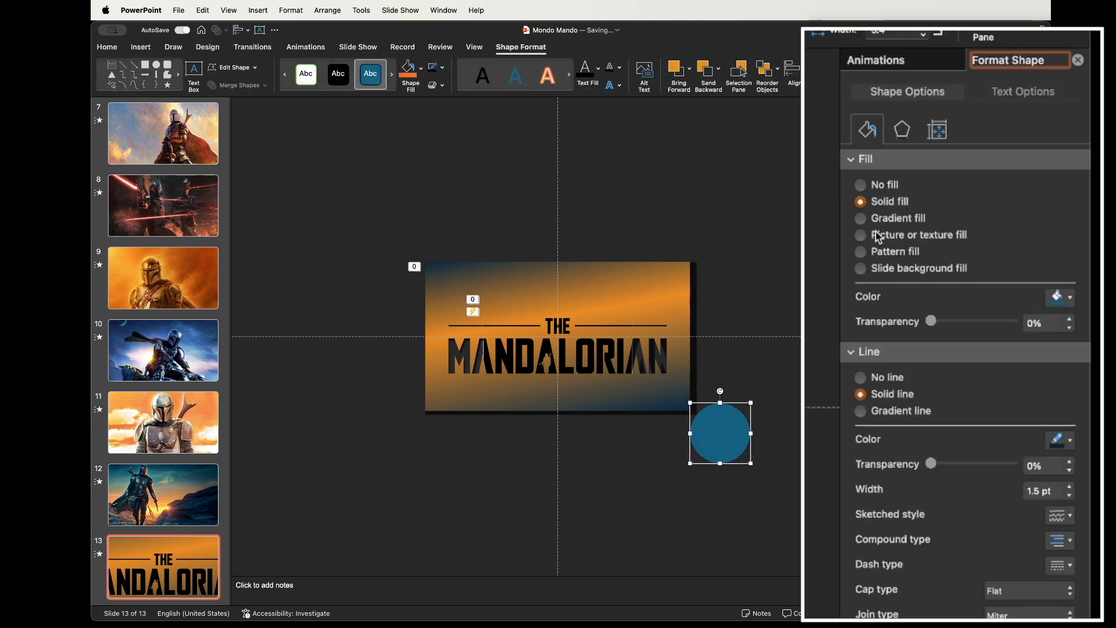
click(861, 219)
click(865, 441)
click(1071, 464)
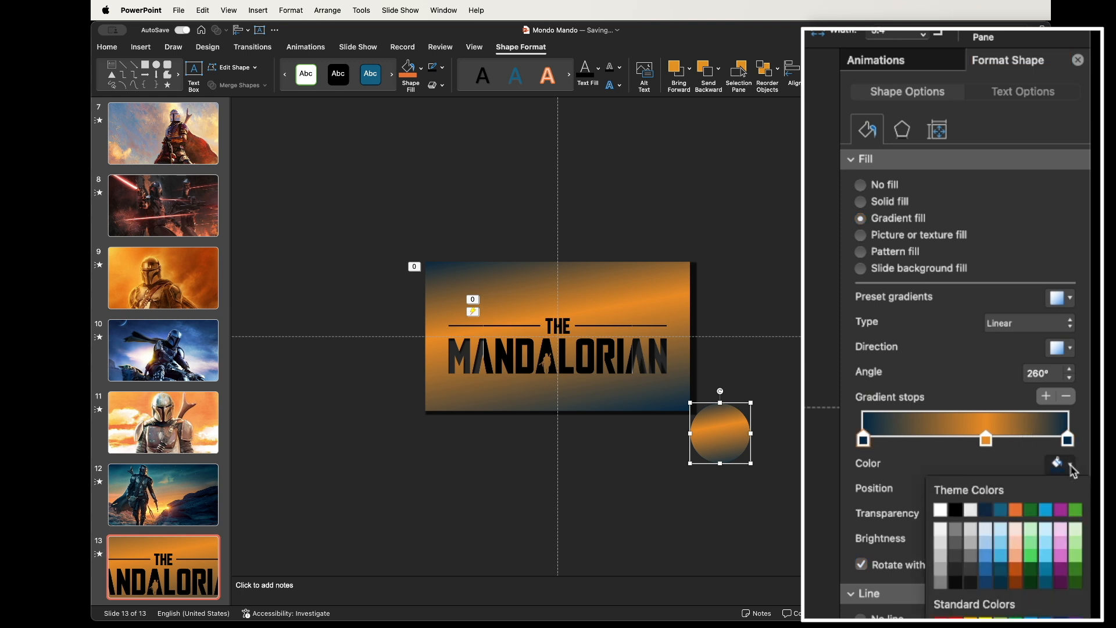
click(999, 605)
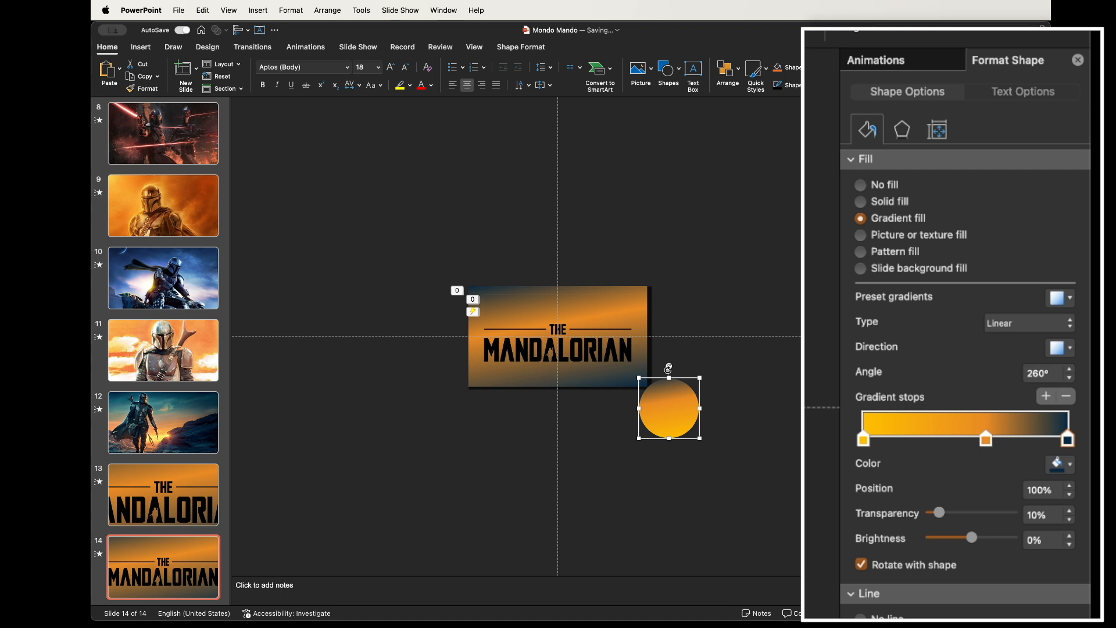
On slide 14, enlarge the circle to cover the whole slide and set the selected gradient stop's transparency to 0%
drag(640, 378, 364, 187)
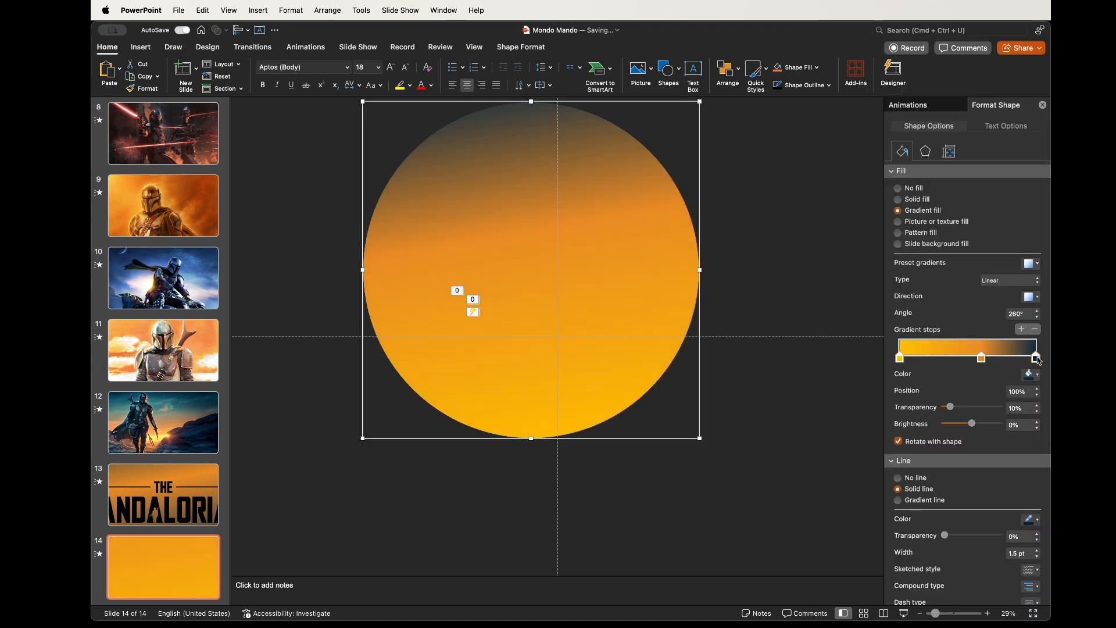
drag(954, 411, 906, 406)
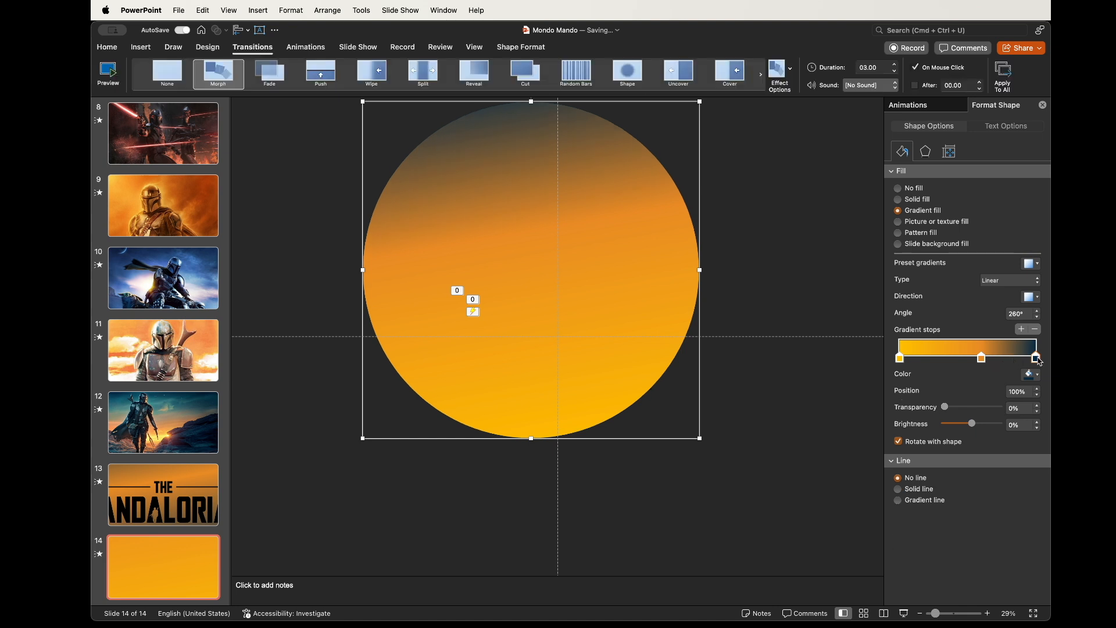
Remove the dark gradient stops from the large circle and move the remaining orange stop to about 85%
click(1035, 330)
drag(981, 360, 1049, 362)
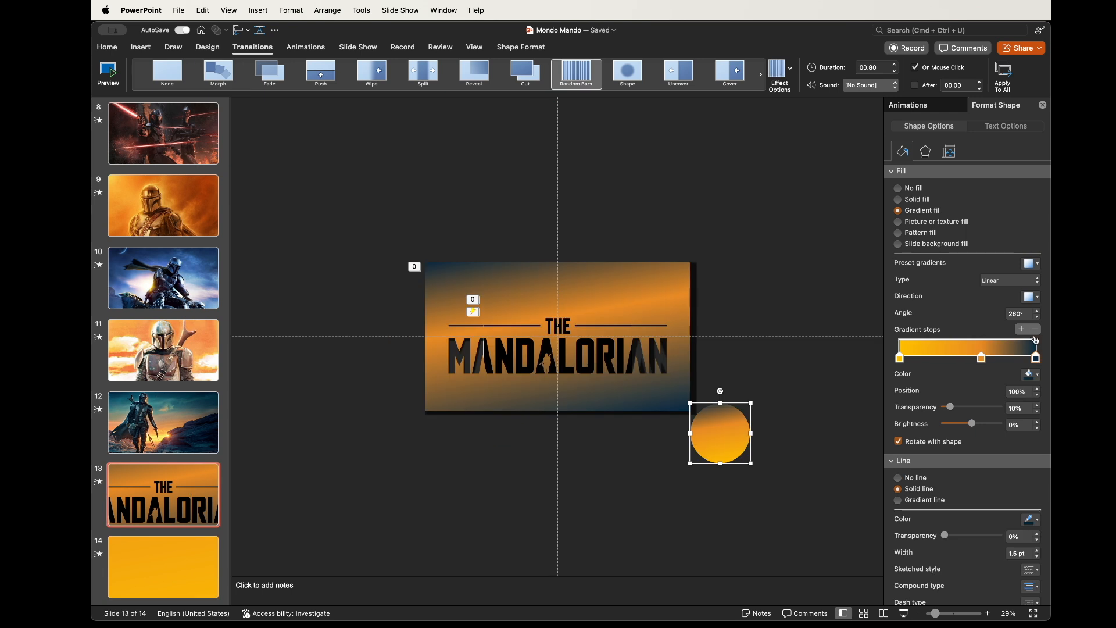
click(1035, 329)
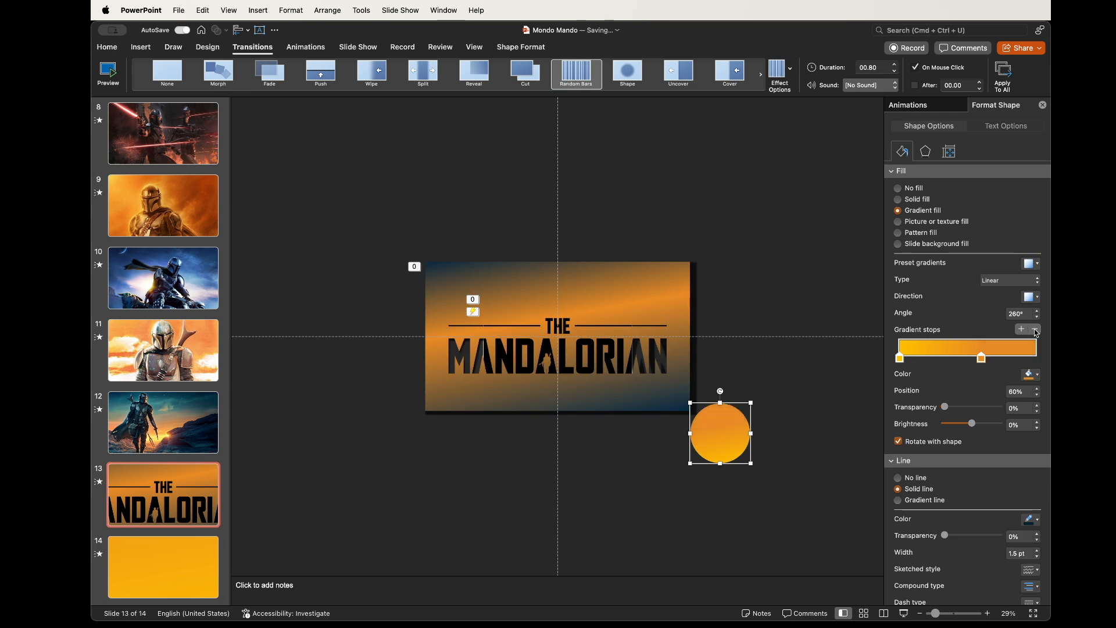
On slide 13, remove the small circle's outline and nudge its second gradient stop
click(898, 479)
drag(1028, 362, 1037, 358)
Play the slideshow starting from slide 13
click(130, 493)
key(super+shift+Return)
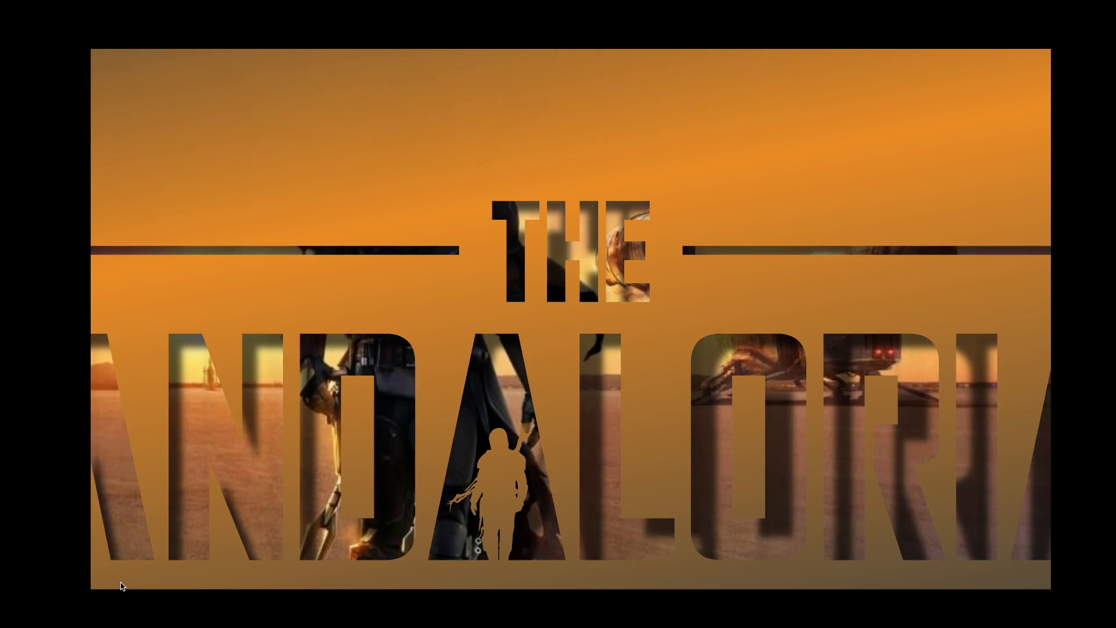